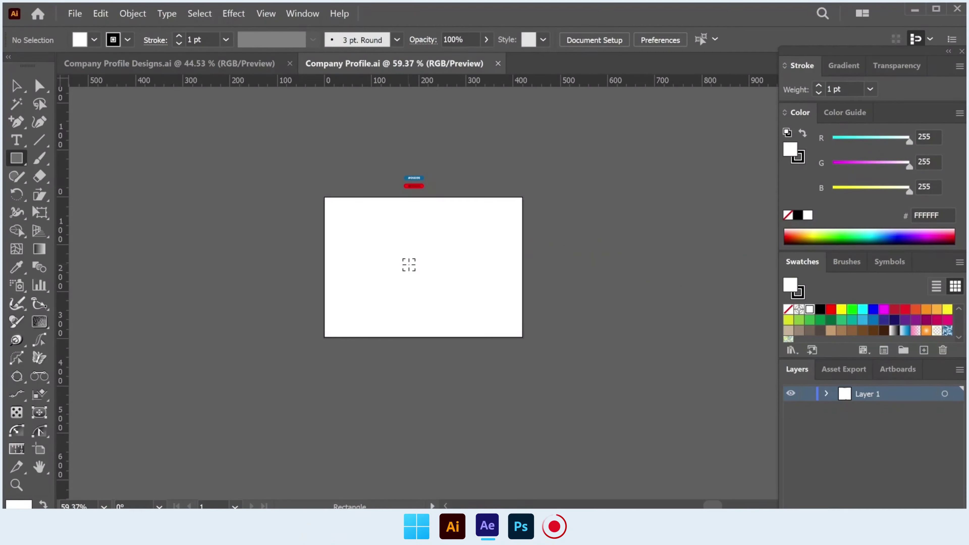
# - Draw a rectangle filled #056199 and stretch it to the artboard's left edge so it covers the artboard
pyautogui.scroll(1, 408, 264)
pyautogui.scroll(1, 408, 264)
pyautogui.scroll(1, 409, 264)
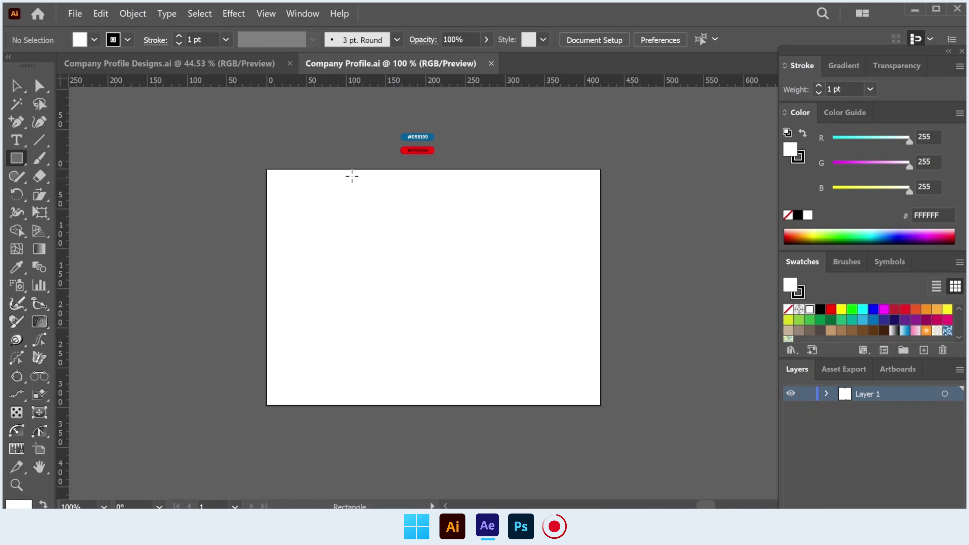
pyautogui.moveTo(349, 169); pyautogui.dragTo(601, 408)
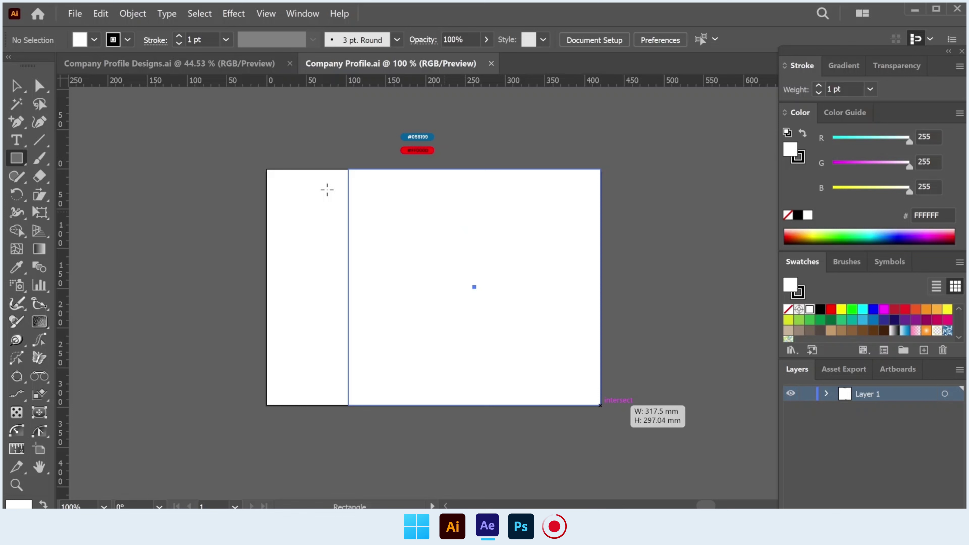
pyautogui.click(18, 267)
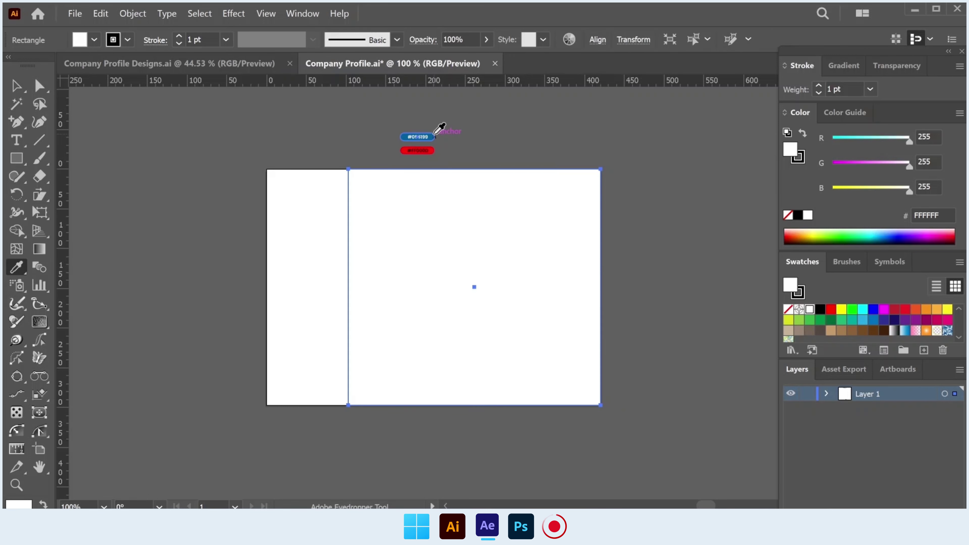
pyautogui.click(434, 136)
pyautogui.press('v')
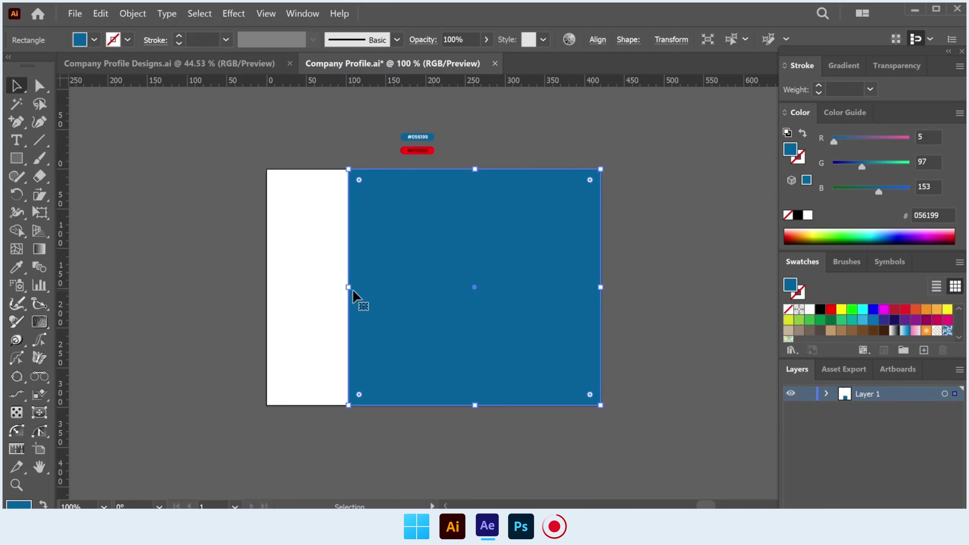
pyautogui.moveTo(342, 286); pyautogui.dragTo(266, 285)
pyautogui.click(227, 282)
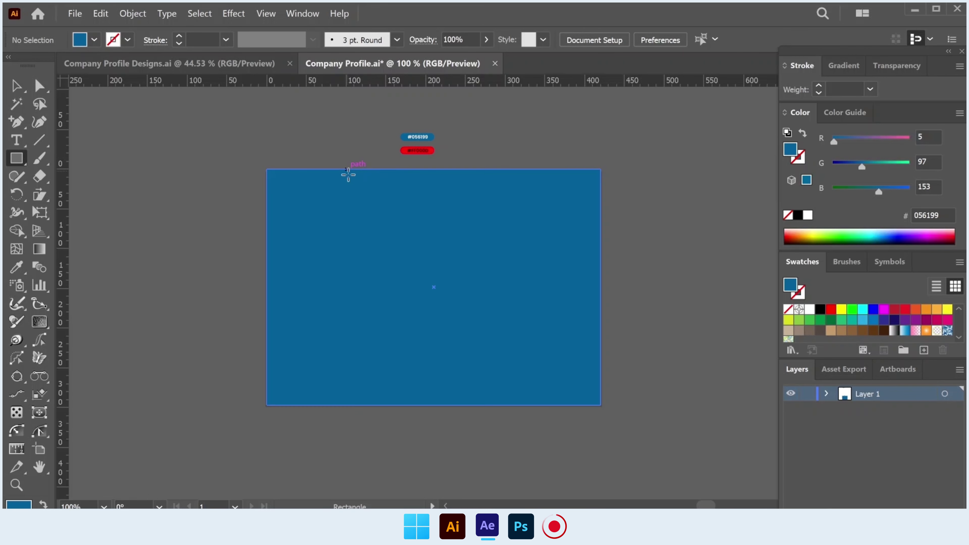
pyautogui.click(359, 255)
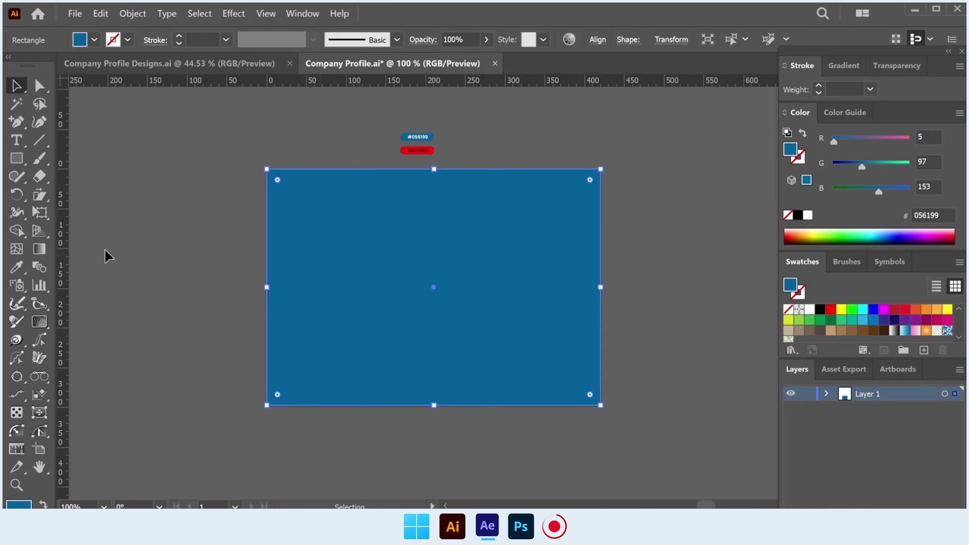
# - Place a vertical guide at the artboard centre and draw a rectangle over the upper-right area
pyautogui.moveTo(65, 246); pyautogui.dragTo(271, 246)
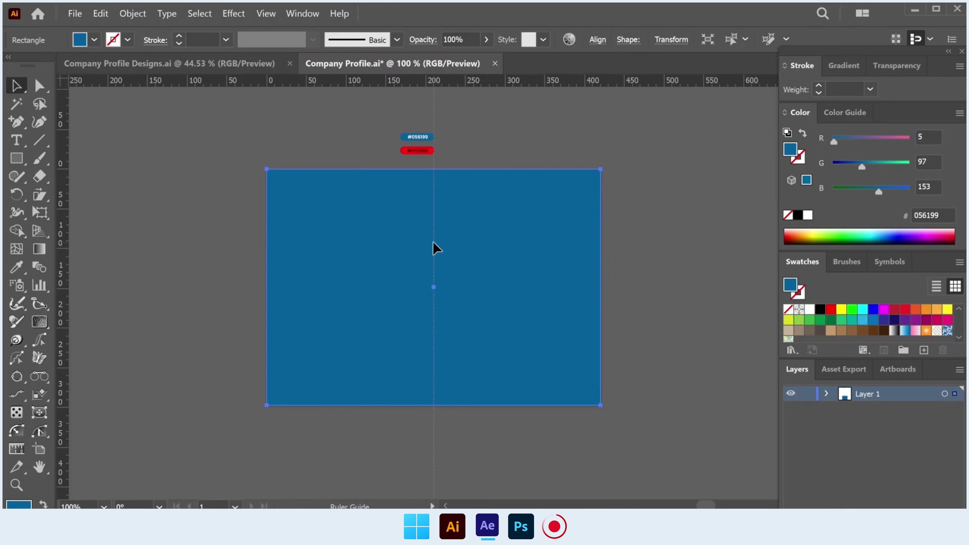
pyautogui.moveTo(432, 242); pyautogui.dragTo(434, 242)
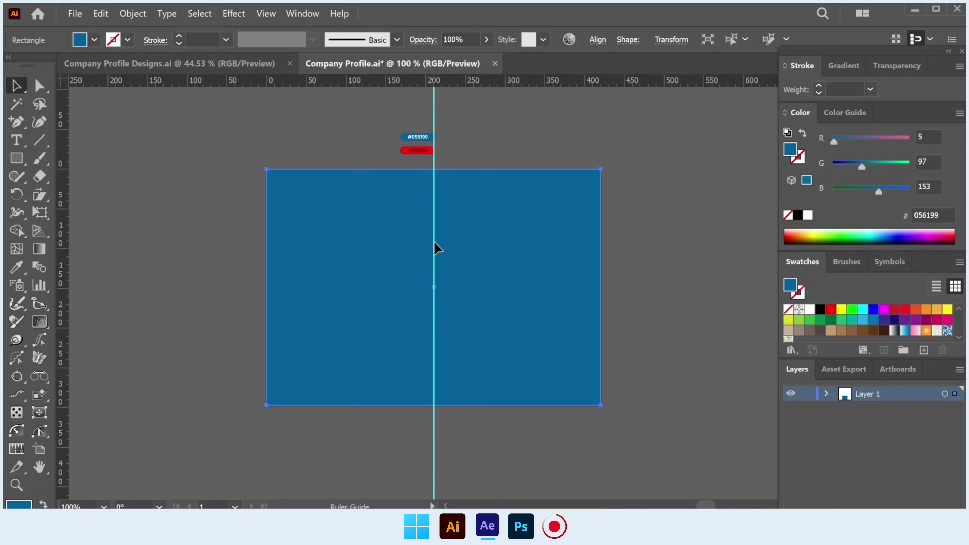
pyautogui.click(17, 162)
pyautogui.moveTo(335, 169); pyautogui.dragTo(604, 316)
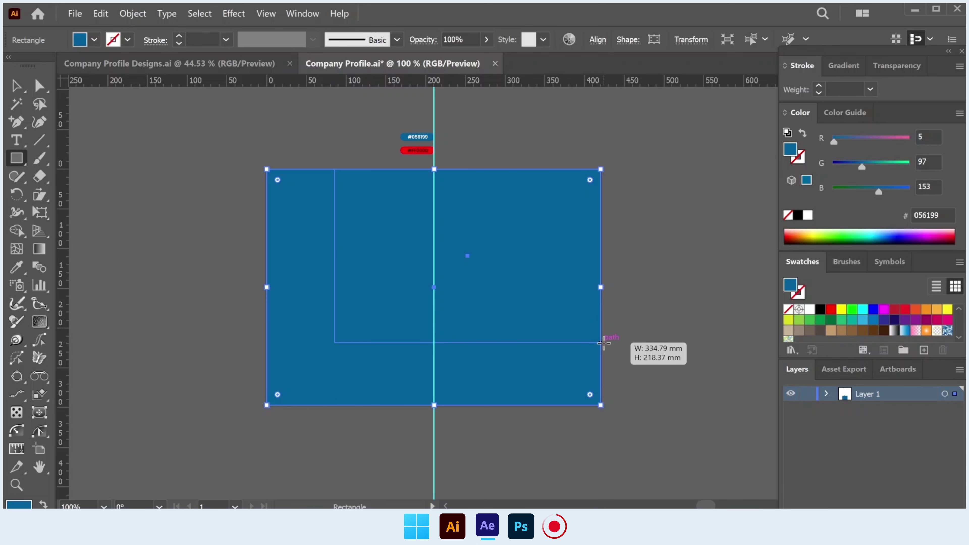
pyautogui.moveTo(604, 317); pyautogui.dragTo(600, 342)
# - Fill the rectangle white and delete its bottom-left anchor to form a triangle; start a top-left rectangle
pyautogui.click(808, 215)
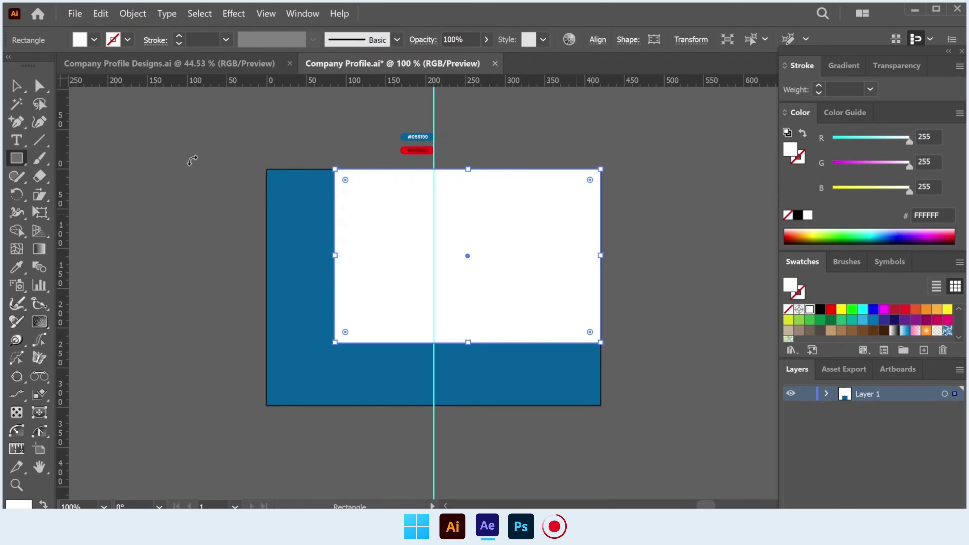
pyautogui.moveTo(18, 124); pyautogui.dragTo(72, 158)
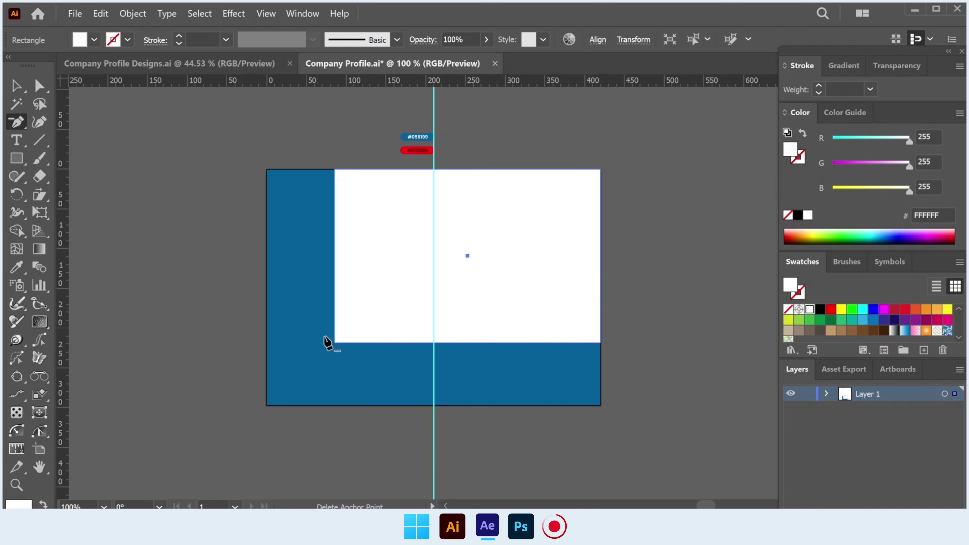
pyautogui.click(335, 342)
pyautogui.press('v')
pyautogui.click(145, 142)
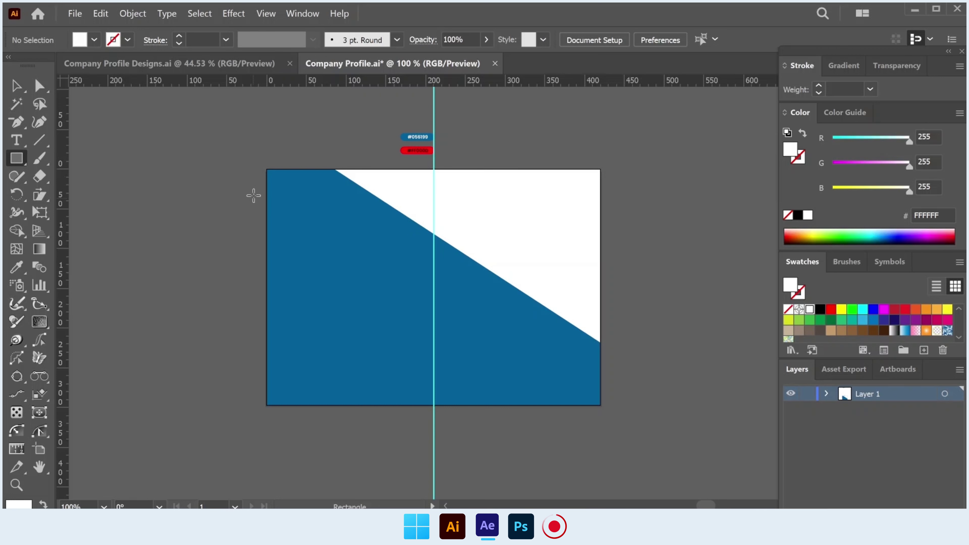
pyautogui.moveTo(248, 183); pyautogui.dragTo(469, 296)
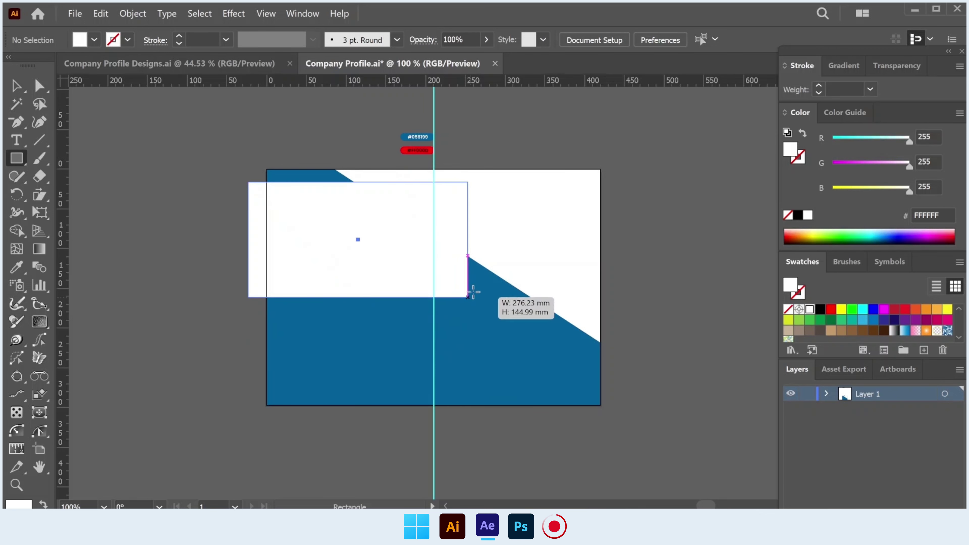
# - Finish the white rectangle and move it left, partly off the artboard
pyautogui.moveTo(472, 292); pyautogui.dragTo(495, 273)
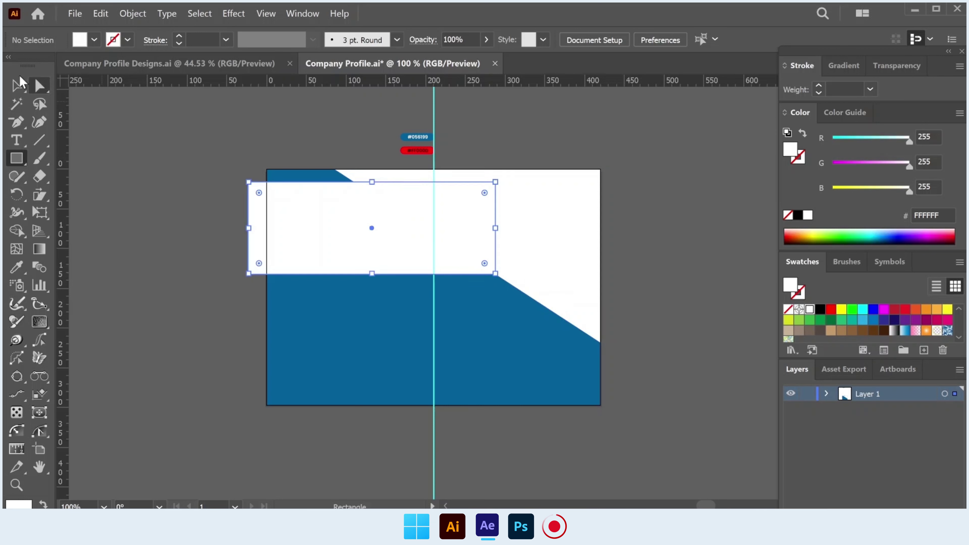
pyautogui.click(17, 84)
pyautogui.moveTo(319, 261); pyautogui.dragTo(153, 275)
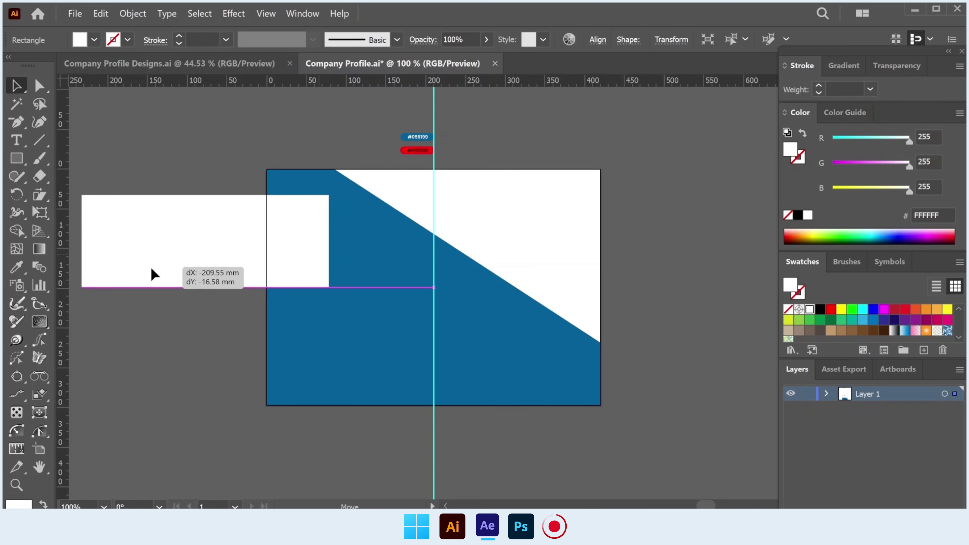
pyautogui.click(153, 175)
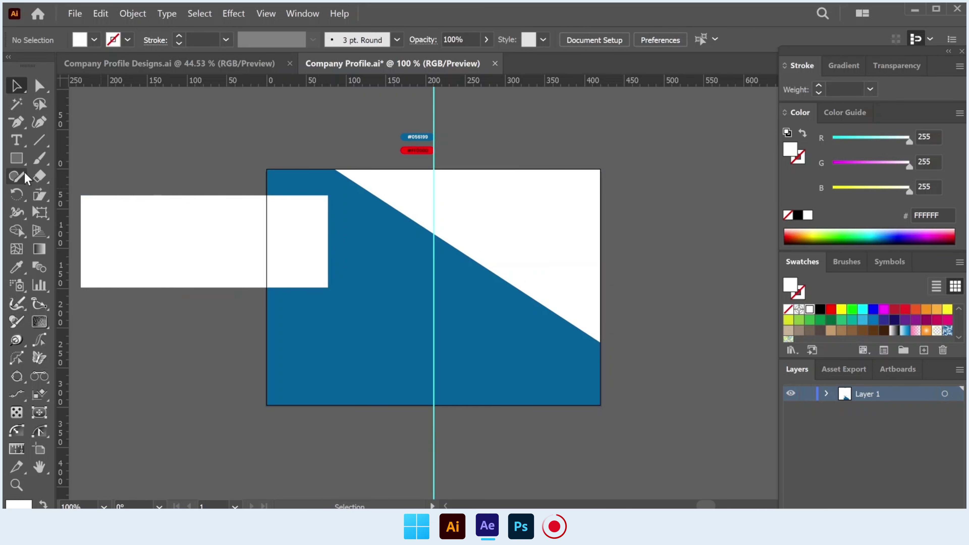
# - Draw a hexagon at the rectangle's right end, matched to the rectangle's height
pyautogui.click(21, 159)
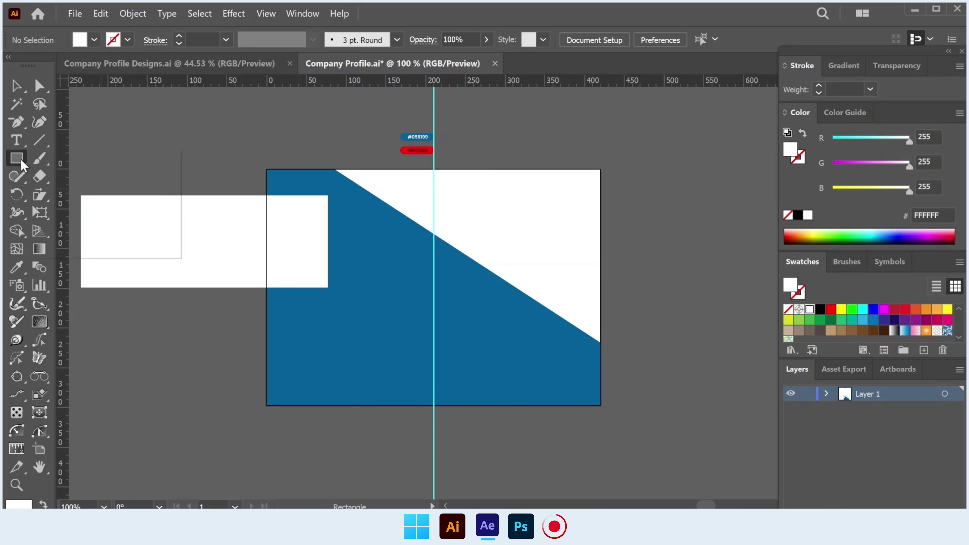
pyautogui.moveTo(21, 159); pyautogui.dragTo(105, 214)
pyautogui.moveTo(274, 214); pyautogui.dragTo(311, 255)
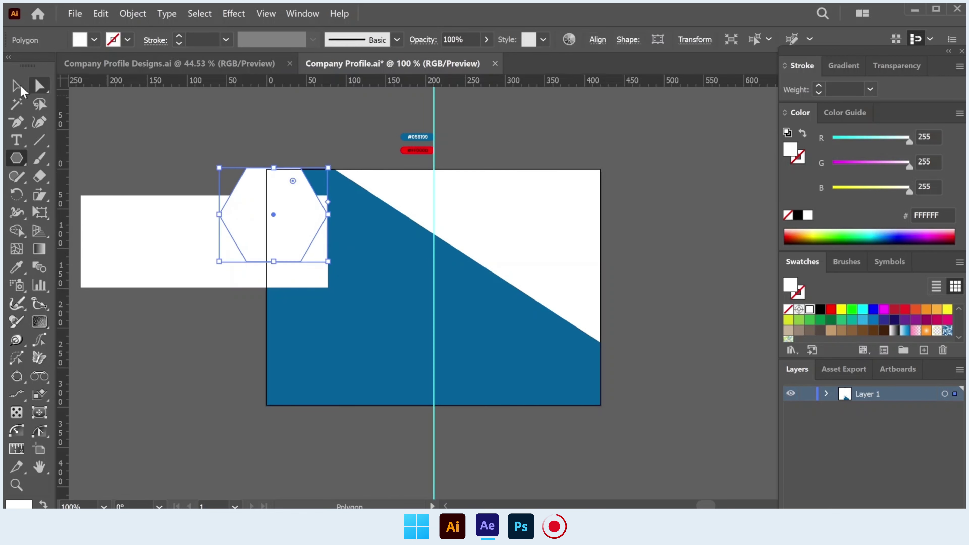
pyautogui.press('v')
pyautogui.moveTo(266, 203); pyautogui.dragTo(304, 235)
pyautogui.scroll(2, 304, 233)
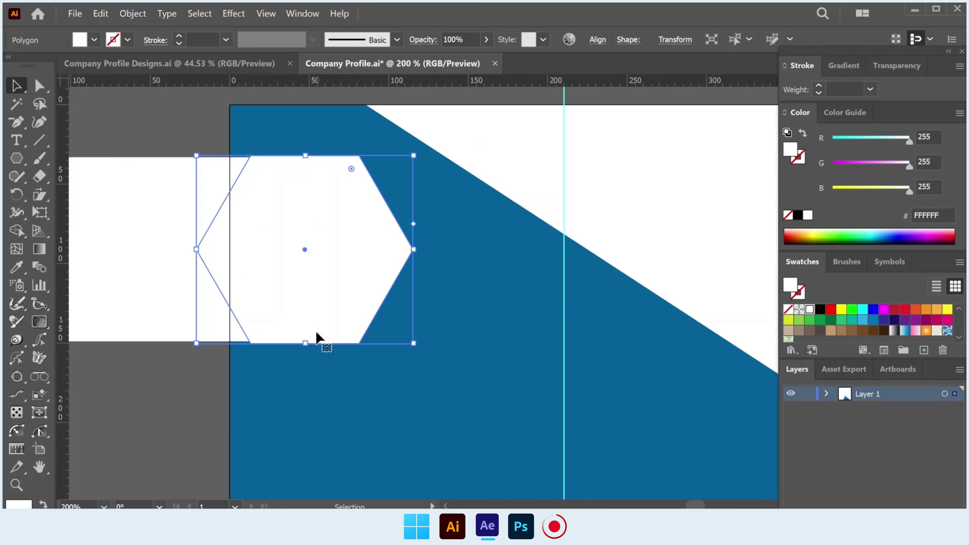
pyautogui.moveTo(307, 344); pyautogui.dragTo(307, 340)
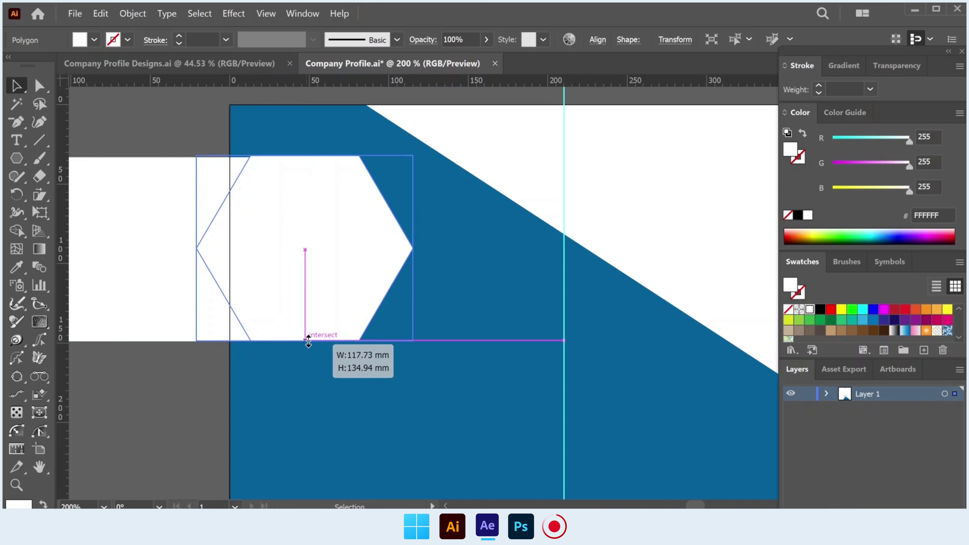
pyautogui.moveTo(311, 156); pyautogui.dragTo(308, 157)
pyautogui.keyDown('shift'); pyautogui.click(191, 240); pyautogui.keyUp('shift')
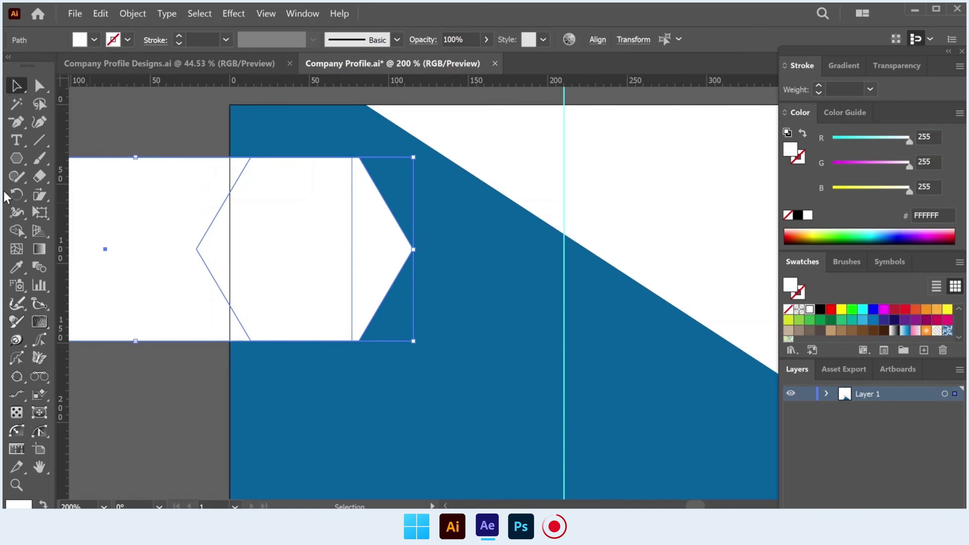
# - Merge rectangle and hexagon with Shape Builder and round the tip corners to about 7.55 mm
pyautogui.click(16, 231)
pyautogui.moveTo(158, 249)
pyautogui.mouseDown()
pyautogui.moveTo(359, 258)
pyautogui.moveTo(271, 244)
pyautogui.mouseUp()
pyautogui.click(40, 86)
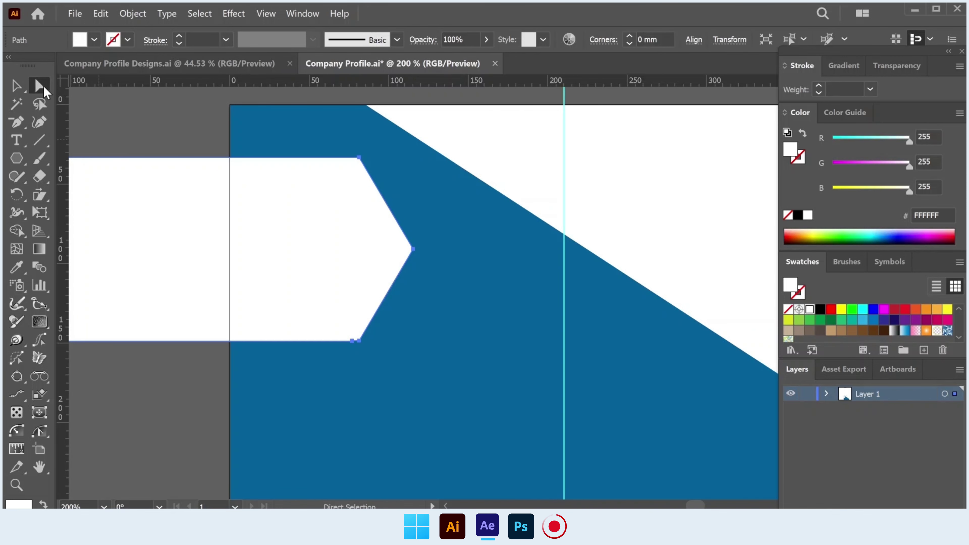
pyautogui.moveTo(353, 176); pyautogui.dragTo(332, 199)
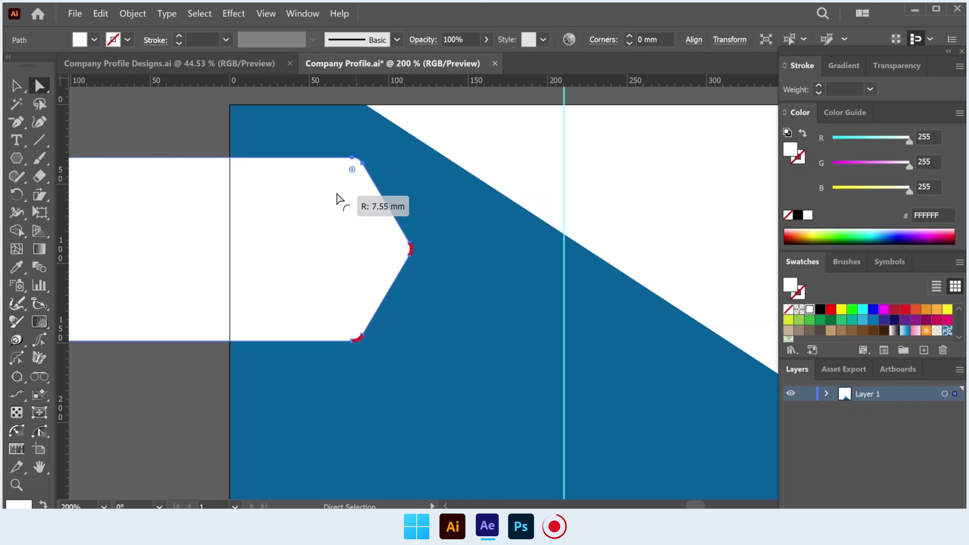
pyautogui.click(180, 131)
pyautogui.click(355, 174)
pyautogui.moveTo(352, 169)
pyautogui.mouseDown()
pyautogui.moveTo(343, 193)
pyautogui.moveTo(402, 253)
pyautogui.moveTo(359, 247)
pyautogui.mouseUp()
pyautogui.hotkey('ctrl', '-')
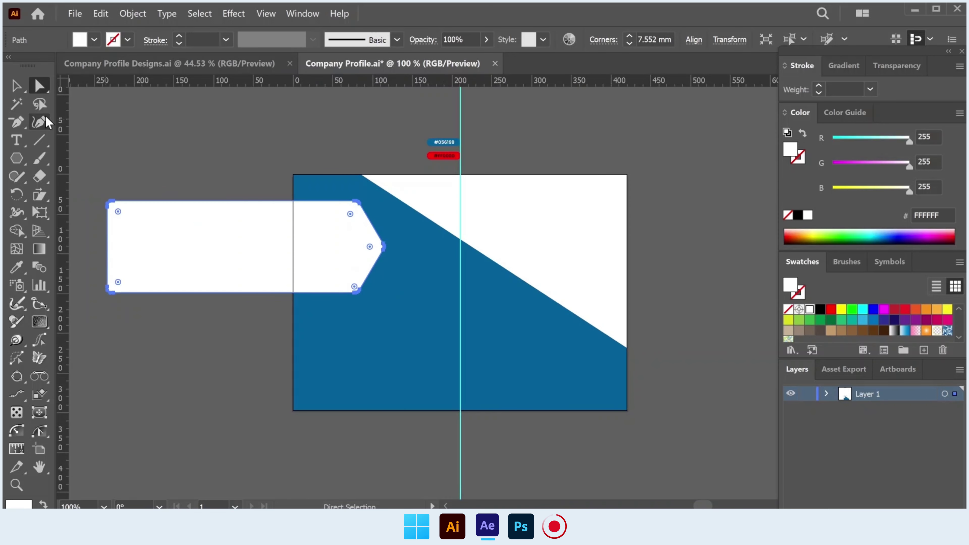
# - Round the banner's bottom-right corner to 7.55 mm as well
pyautogui.click(263, 171)
pyautogui.click(347, 220)
pyautogui.moveTo(354, 289); pyautogui.dragTo(356, 276)
pyautogui.press('v')
pyautogui.click(144, 143)
# - Rotate, resize and move the banner diagonally, parallel to the white triangle's edge
pyautogui.click(363, 270)
pyautogui.moveTo(394, 214)
pyautogui.mouseDown()
pyautogui.moveTo(385, 272)
pyautogui.moveTo(422, 261)
pyautogui.mouseUp()
pyautogui.moveTo(511, 275)
pyautogui.mouseDown()
pyautogui.moveTo(524, 274)
pyautogui.moveTo(473, 255)
pyautogui.mouseUp()
pyautogui.moveTo(386, 304)
pyautogui.mouseDown()
pyautogui.moveTo(377, 257)
pyautogui.moveTo(378, 266)
pyautogui.mouseUp()
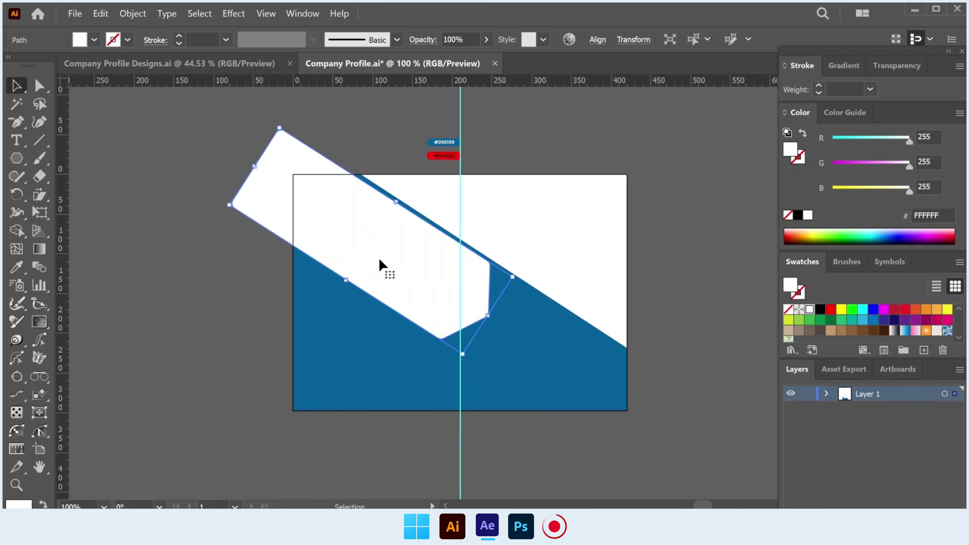
pyautogui.moveTo(461, 353)
pyautogui.mouseDown()
pyautogui.moveTo(467, 385)
pyautogui.moveTo(461, 372)
pyautogui.mouseUp()
pyautogui.moveTo(440, 297); pyautogui.dragTo(422, 305)
pyautogui.click(247, 298)
pyautogui.scroll(-1, 248, 297)
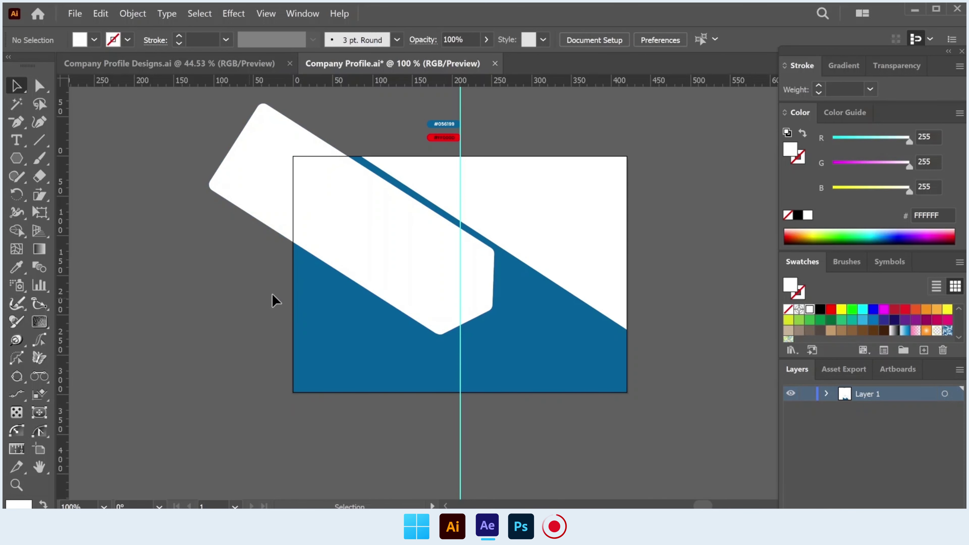
# - Nudge the banner up-left, then draw a hexagon on the right side rotated about 30 degrees
pyautogui.moveTo(401, 256); pyautogui.dragTo(393, 250)
pyautogui.click(23, 160)
pyautogui.moveTo(513, 255); pyautogui.dragTo(552, 326)
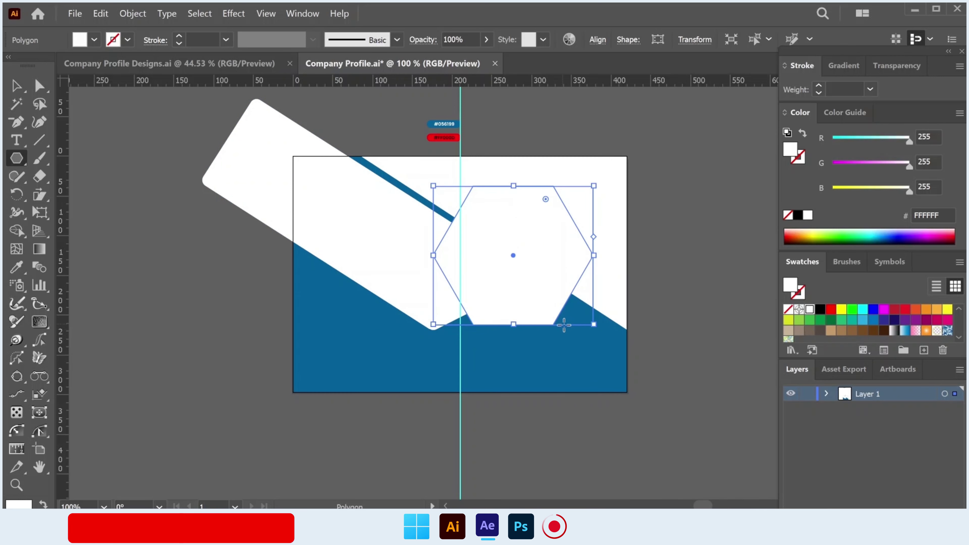
pyautogui.moveTo(616, 339)
pyautogui.mouseDown()
pyautogui.moveTo(601, 264)
pyautogui.moveTo(599, 274)
pyautogui.mouseUp()
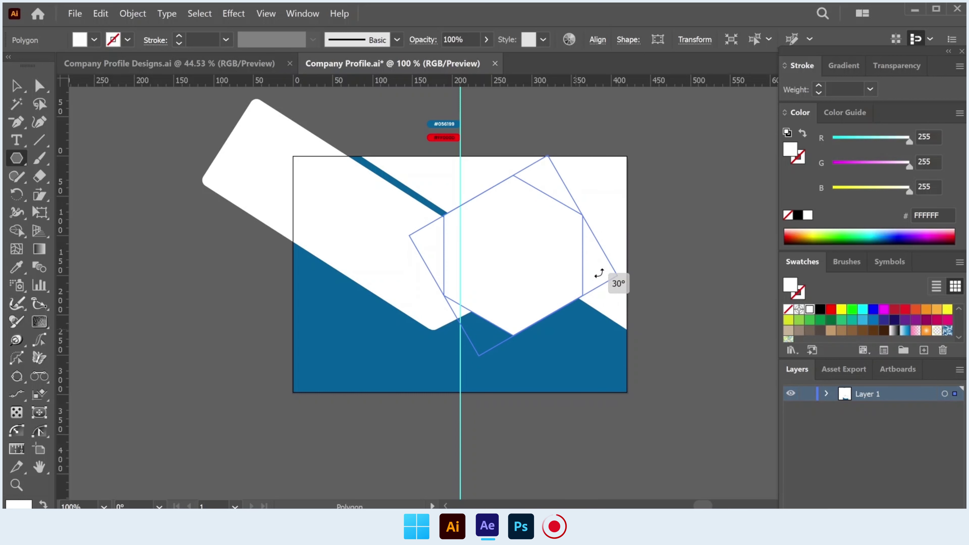
pyautogui.click(24, 86)
pyautogui.moveTo(496, 234); pyautogui.dragTo(510, 260)
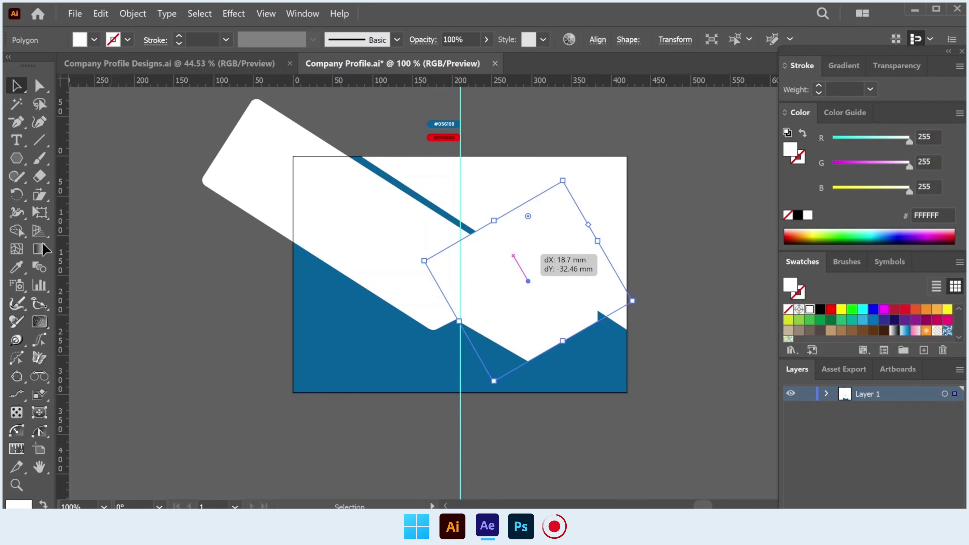
# - Fill the hexagon red #FF000D, shrink it, and move it beside the blue band
pyautogui.press('i')
pyautogui.click(460, 137)
pyautogui.press('v')
pyautogui.click(503, 253)
pyautogui.hotkey('ctrl', '+')
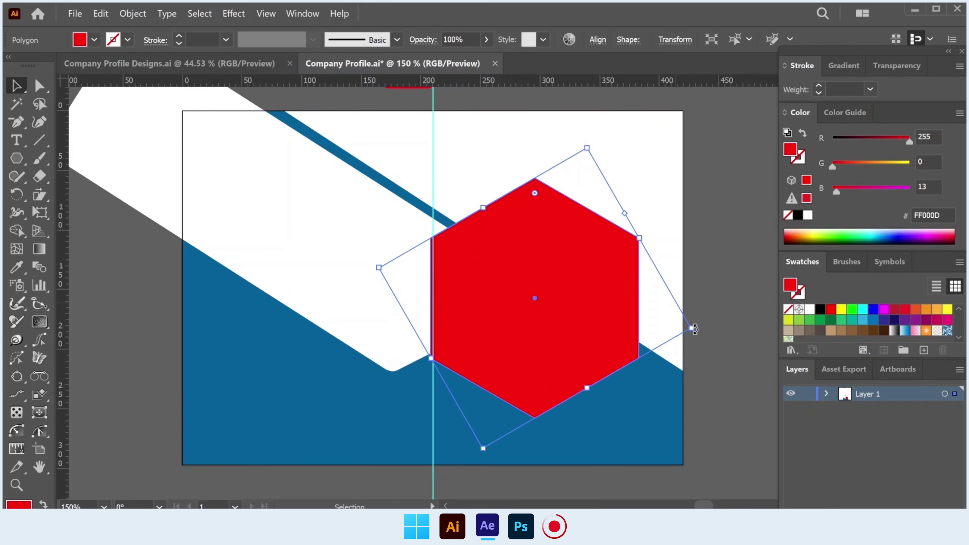
pyautogui.moveTo(695, 331); pyautogui.dragTo(673, 327)
pyautogui.moveTo(560, 300)
pyautogui.mouseDown()
pyautogui.moveTo(593, 301)
pyautogui.moveTo(503, 298)
pyautogui.mouseUp()
# - Round the red hexagon's corners to about 15.54 mm and Alt-drag a copy
pyautogui.hotkey('ctrl', '+')
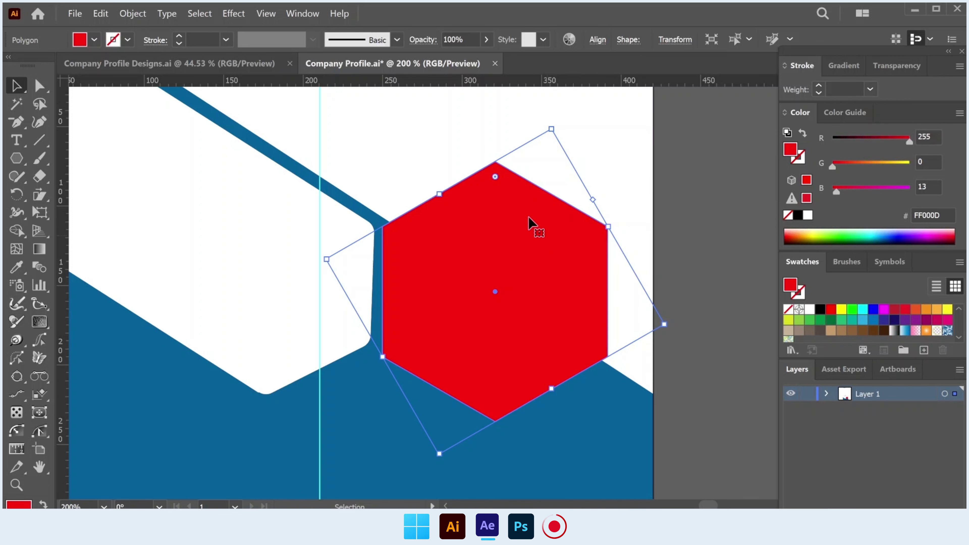
pyautogui.moveTo(494, 178); pyautogui.dragTo(492, 192)
pyautogui.click(649, 264)
pyautogui.click(491, 242)
pyautogui.moveTo(491, 243)
pyautogui.mouseDown()
pyautogui.moveTo(481, 236)
pyautogui.moveTo(482, 244)
pyautogui.mouseUp()
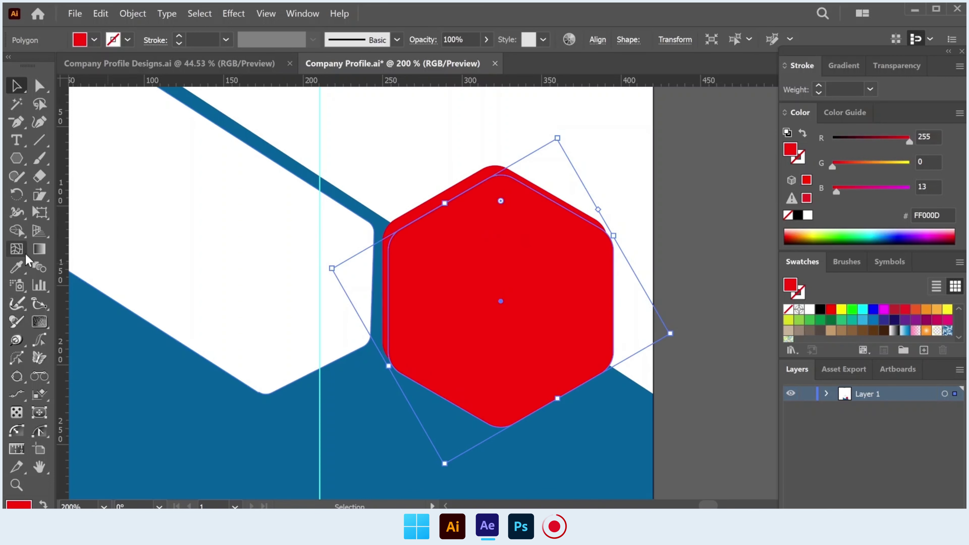
pyautogui.click(17, 267)
# - Fill the copy white and scale it inside the red hexagon, leaving a red rounded frame
pyautogui.click(367, 178)
pyautogui.press('v')
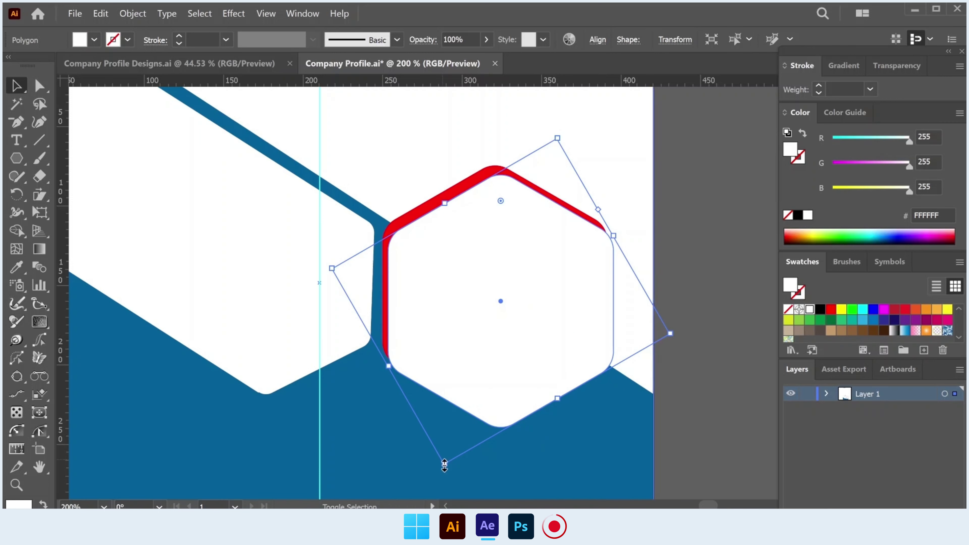
pyautogui.moveTo(445, 464); pyautogui.dragTo(516, 331)
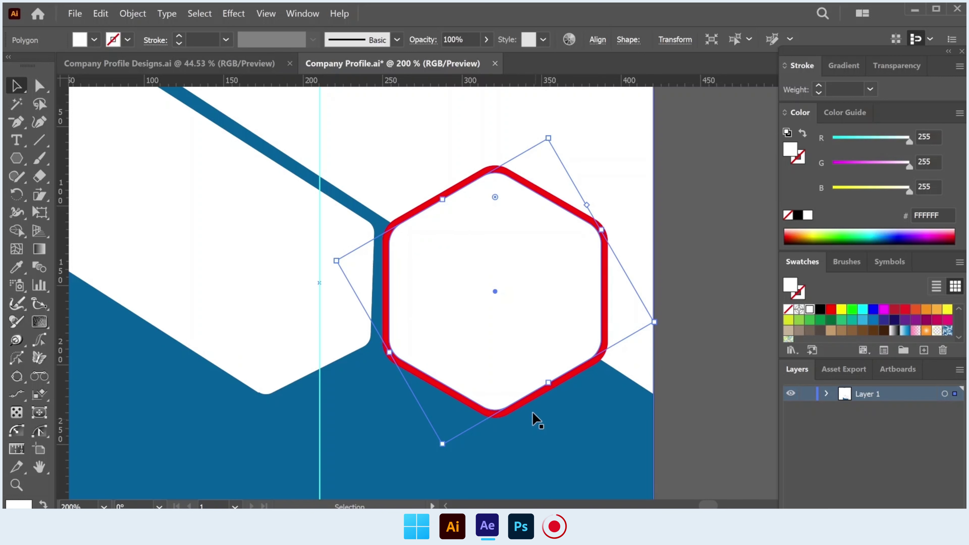
pyautogui.click(597, 40)
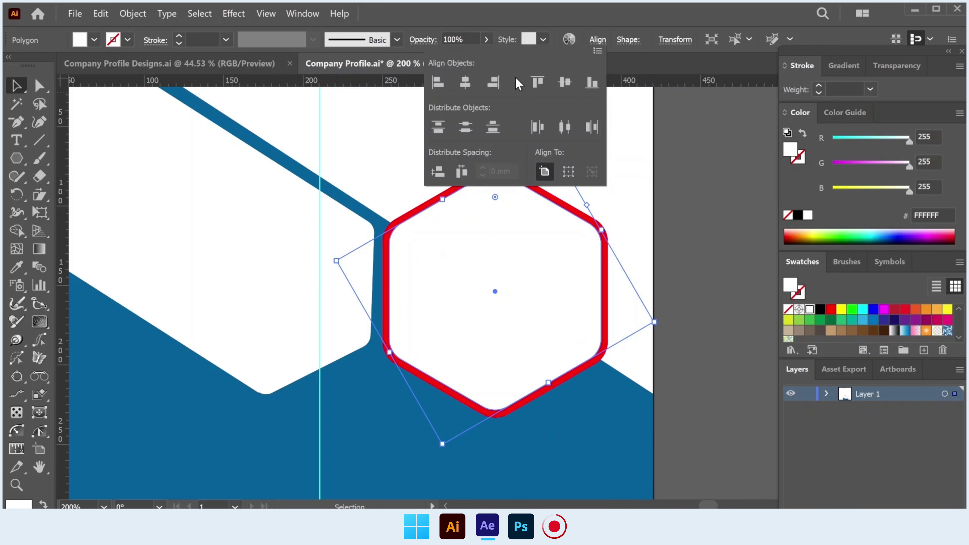
pyautogui.click(468, 82)
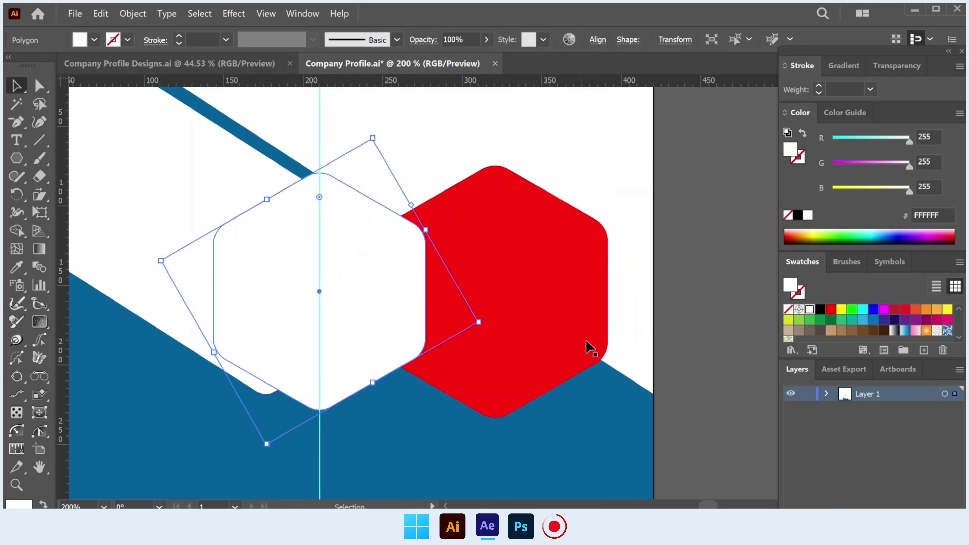
pyautogui.hotkey('ctrl', 'z')
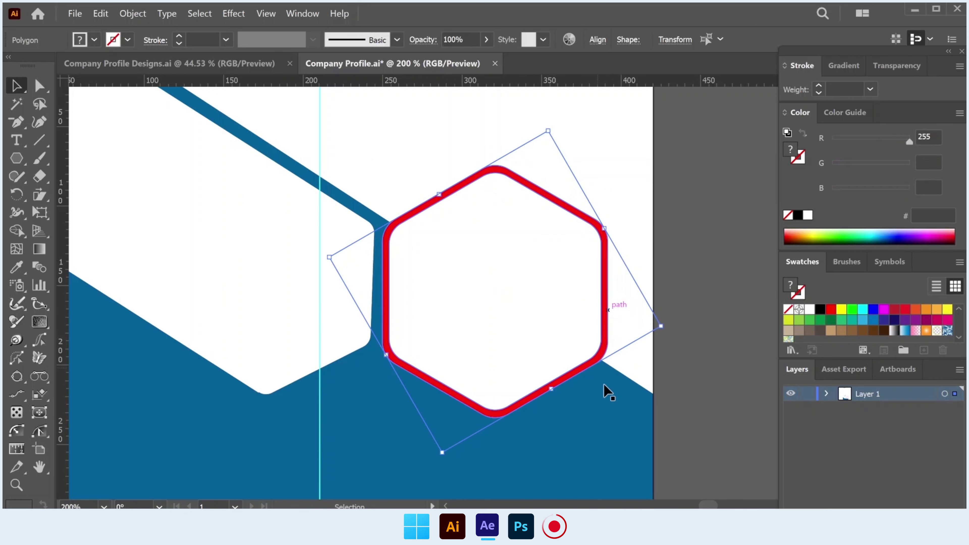
pyautogui.click(597, 40)
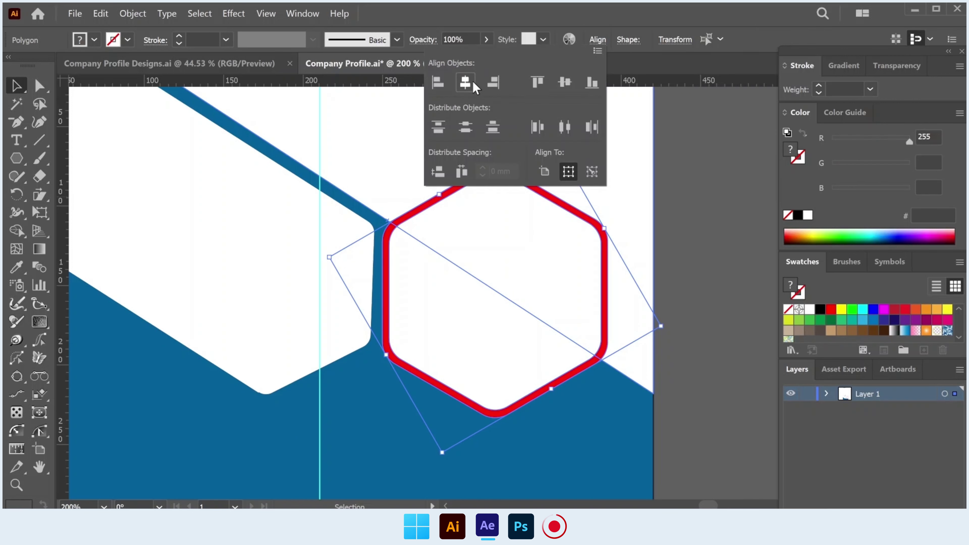
pyautogui.click(705, 178)
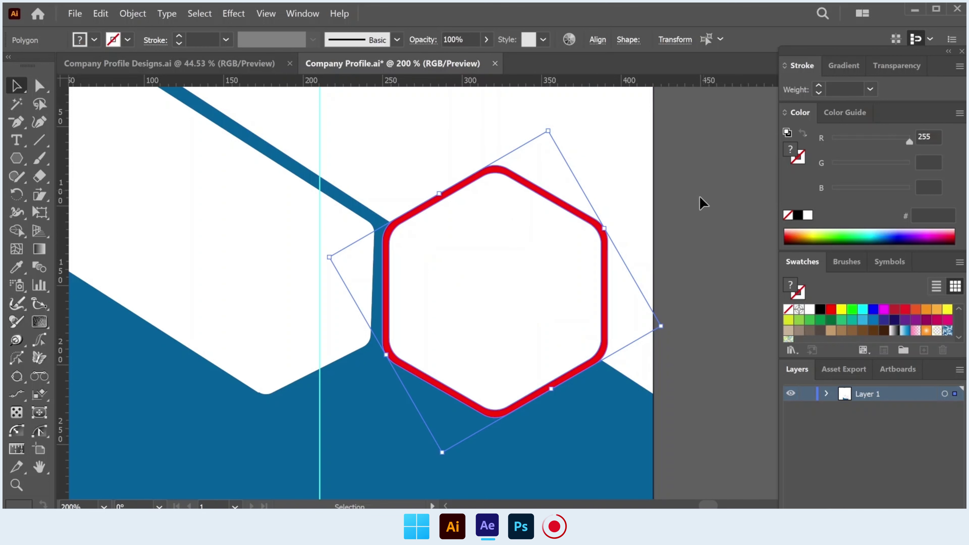
# - Scroll around the layout, deselect the hexagons, and select the white band path
pyautogui.scroll(-1, 700, 194)
pyautogui.scroll(-1, 698, 198)
pyautogui.scroll(-1, 702, 205)
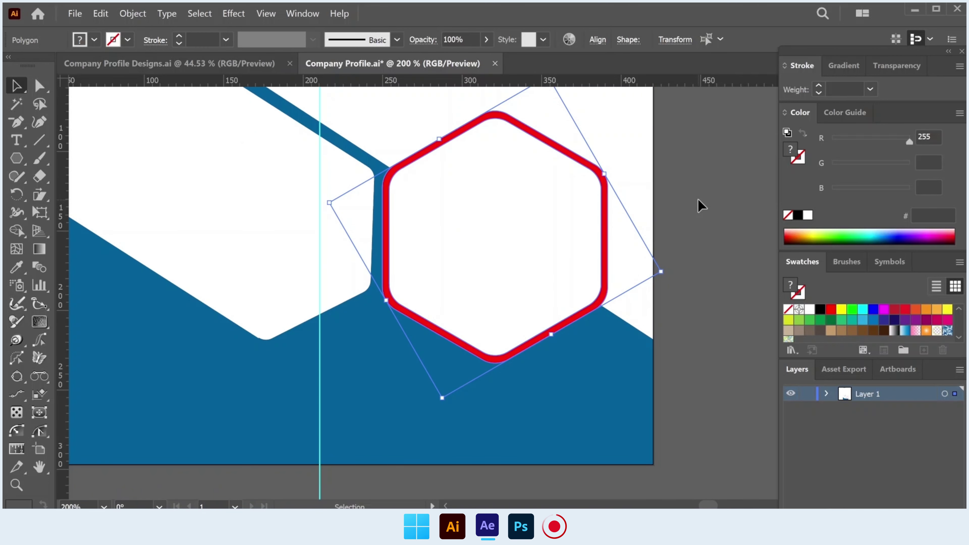
pyautogui.scroll(-1, 701, 206)
pyautogui.scroll(3, 701, 206)
pyautogui.scroll(-1, 701, 206)
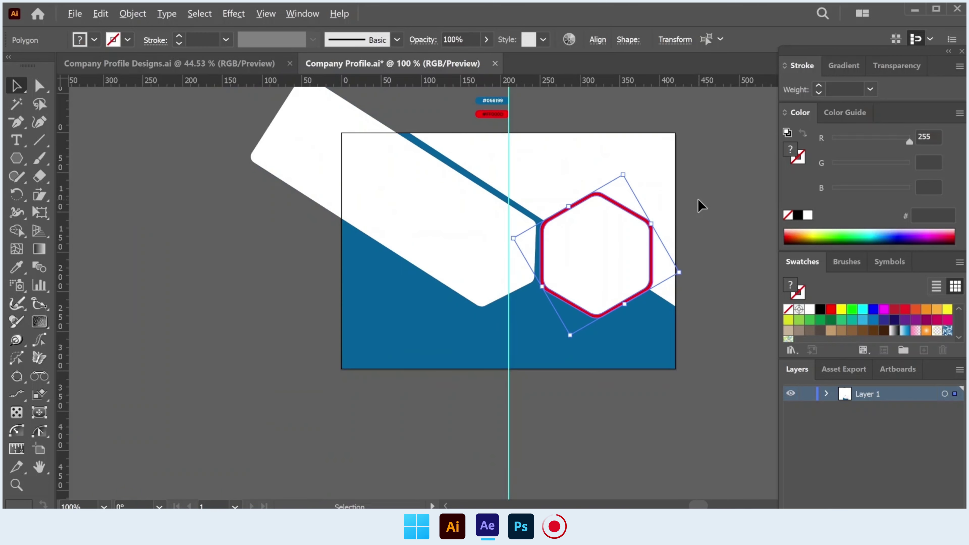
pyautogui.hscroll(3, 660, 225)
pyautogui.click(622, 235)
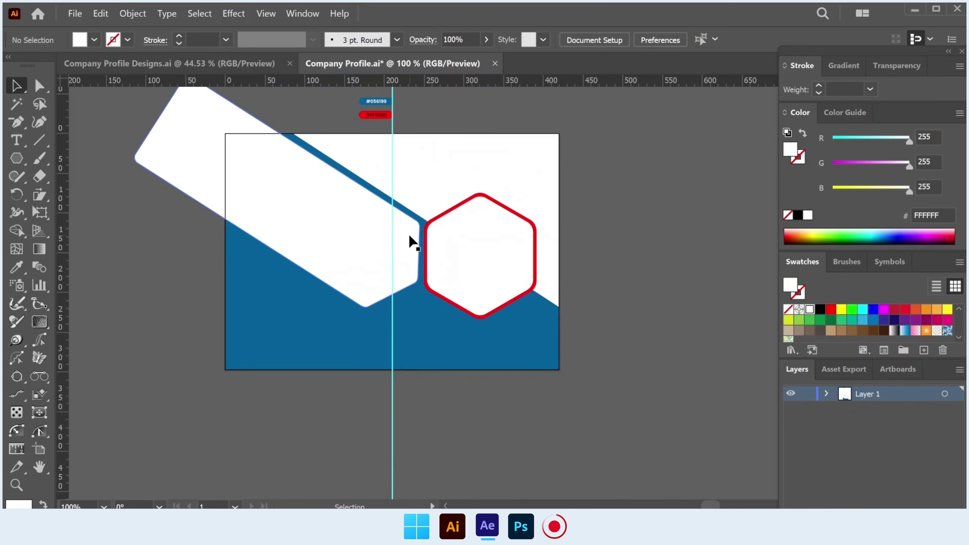
pyautogui.scroll(1, 412, 243)
pyautogui.click(409, 238)
pyautogui.scroll(-2, 410, 252)
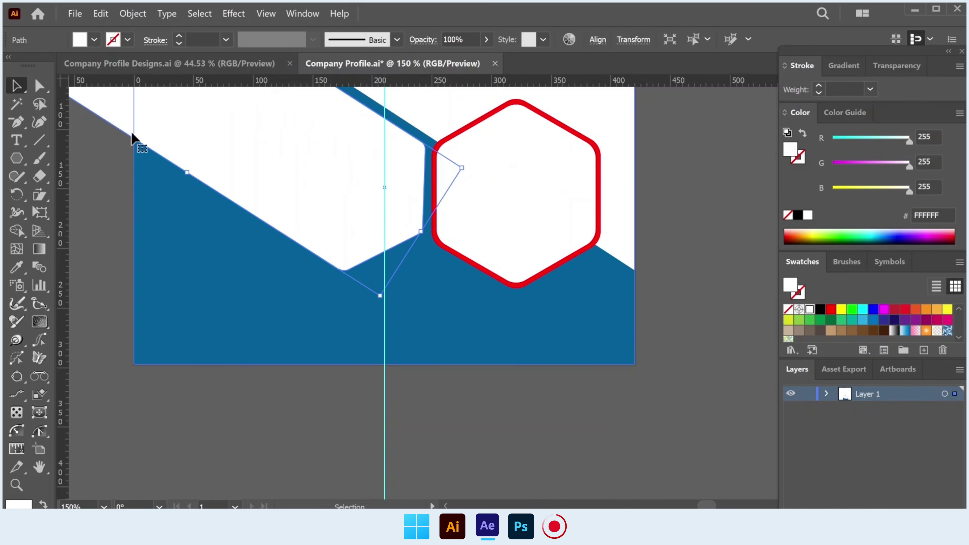
# - Draw a large white hexagon and move it down and right
pyautogui.click(16, 158)
pyautogui.scroll(-1, 131, 183)
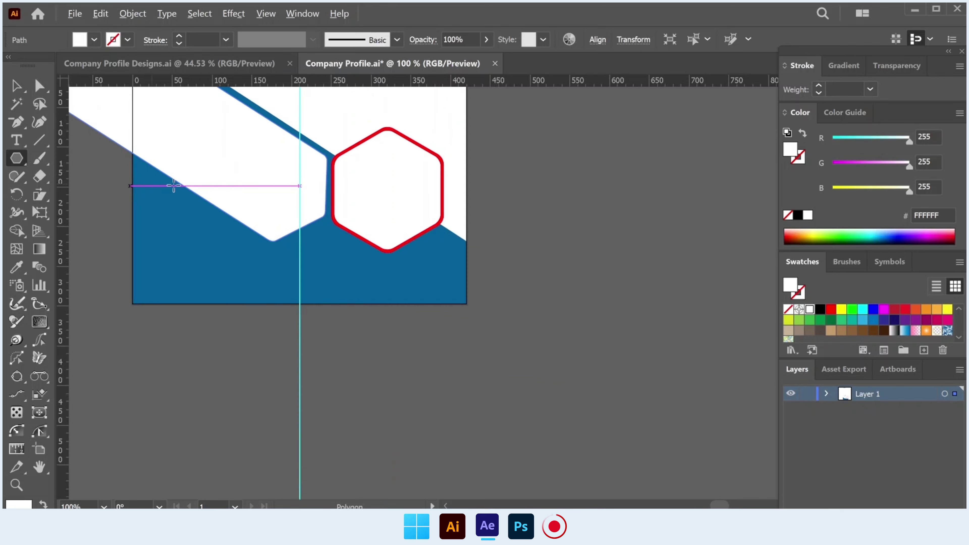
pyautogui.scroll(-1, 245, 194)
pyautogui.moveTo(316, 199); pyautogui.dragTo(390, 287)
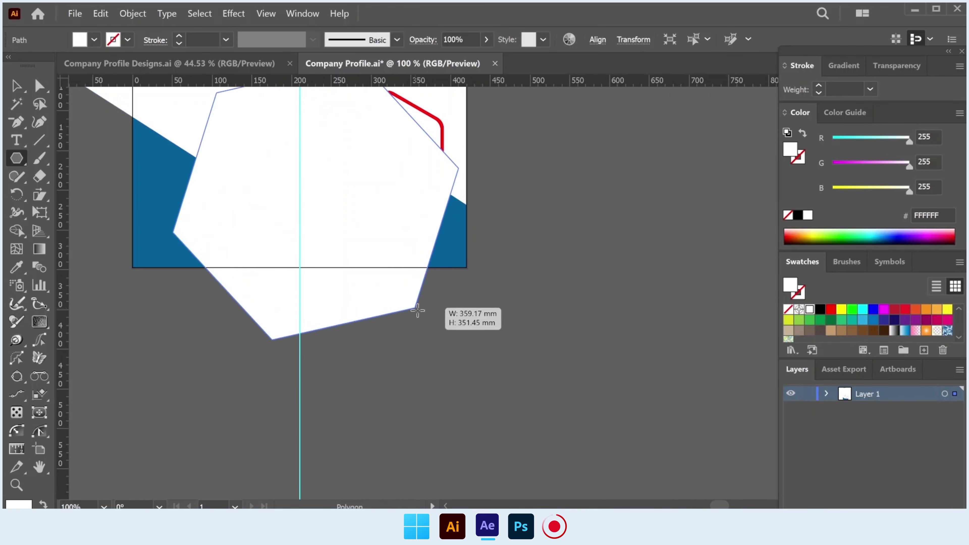
pyautogui.press('v')
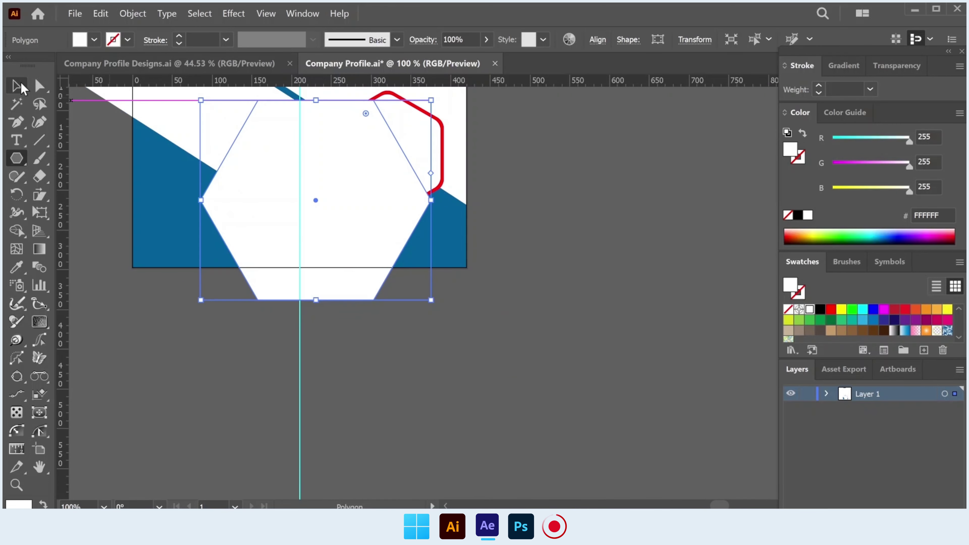
pyautogui.moveTo(390, 181); pyautogui.dragTo(407, 234)
pyautogui.moveTo(449, 153); pyautogui.dragTo(473, 210)
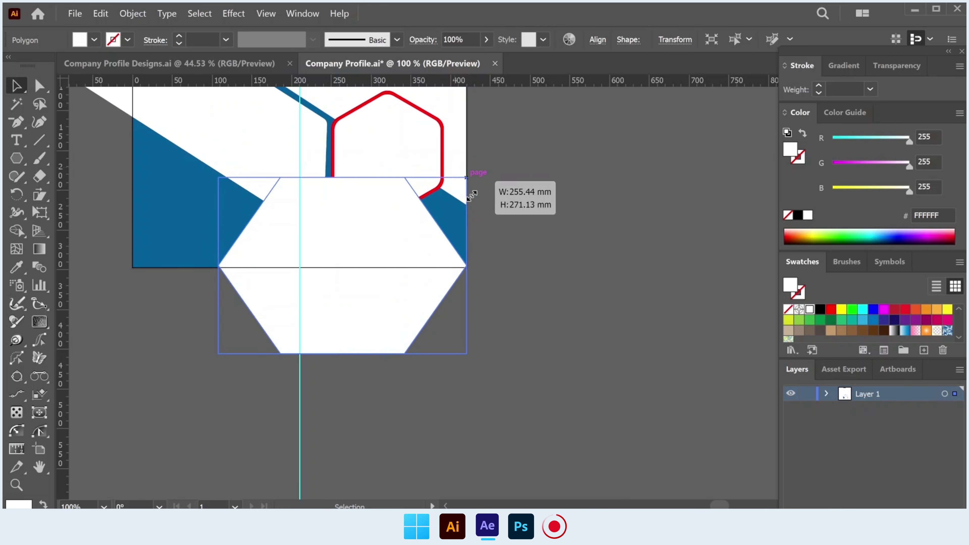
pyautogui.hotkey('ctrl', 'z')
# - Rotate the white hexagon, place it below the red frame, and send it behind the blue stripe
pyautogui.moveTo(459, 151)
pyautogui.mouseDown()
pyautogui.moveTo(486, 213)
pyautogui.moveTo(482, 236)
pyautogui.moveTo(482, 224)
pyautogui.mouseUp()
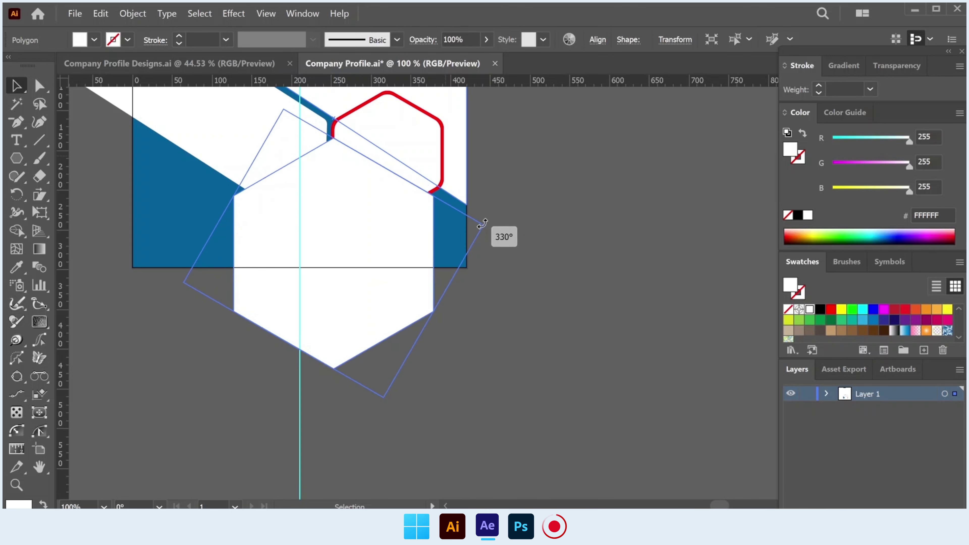
pyautogui.moveTo(341, 197); pyautogui.dragTo(359, 216)
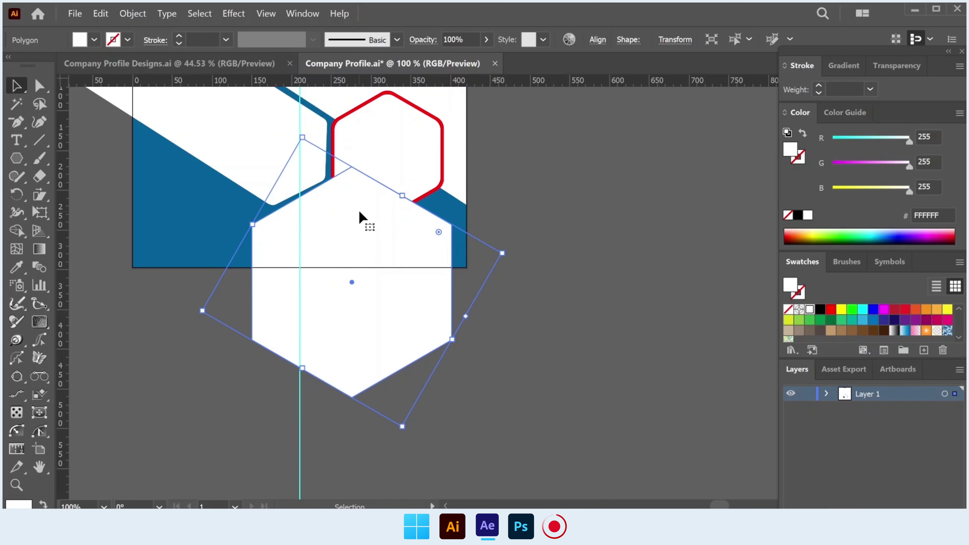
pyautogui.hotkey('ctrl', '[')
pyautogui.click(345, 216)
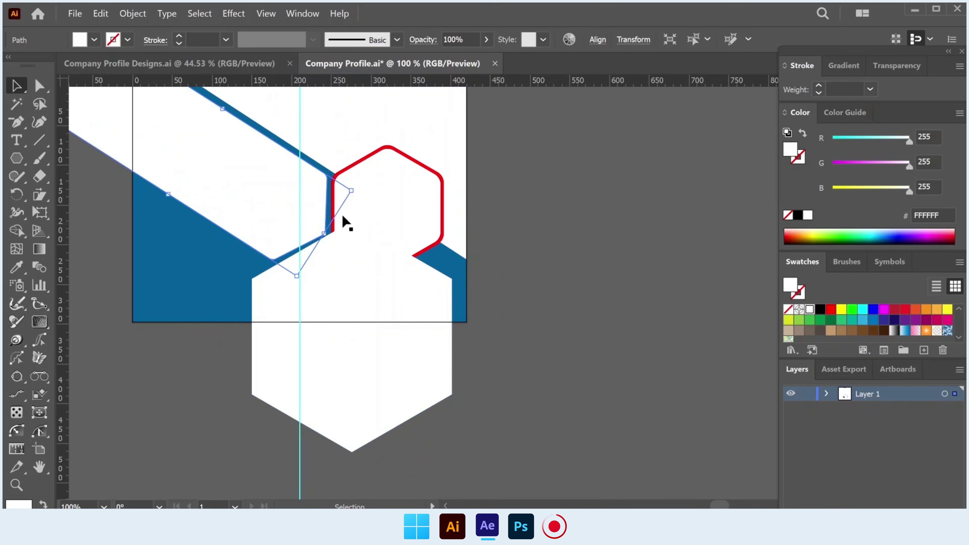
pyautogui.hotkey('ctrl', '+')
pyautogui.moveTo(358, 190); pyautogui.dragTo(358, 184)
pyautogui.hotkey('ctrl', '-')
# - Enlarge the white hexagon over the bottom edge and round its corners to about 65.4 mm
pyautogui.click(361, 280)
pyautogui.moveTo(355, 290); pyautogui.dragTo(354, 285)
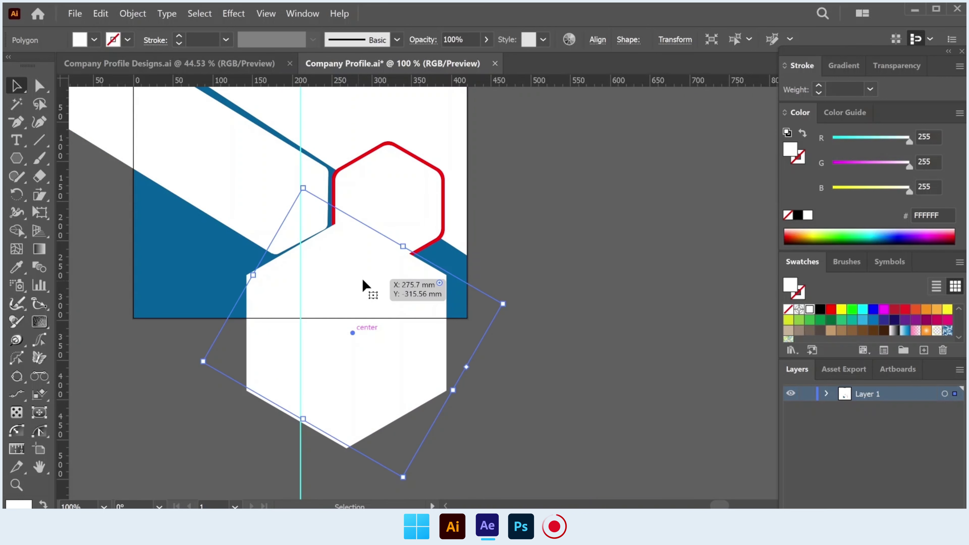
pyautogui.hotkey('ctrl', '-')
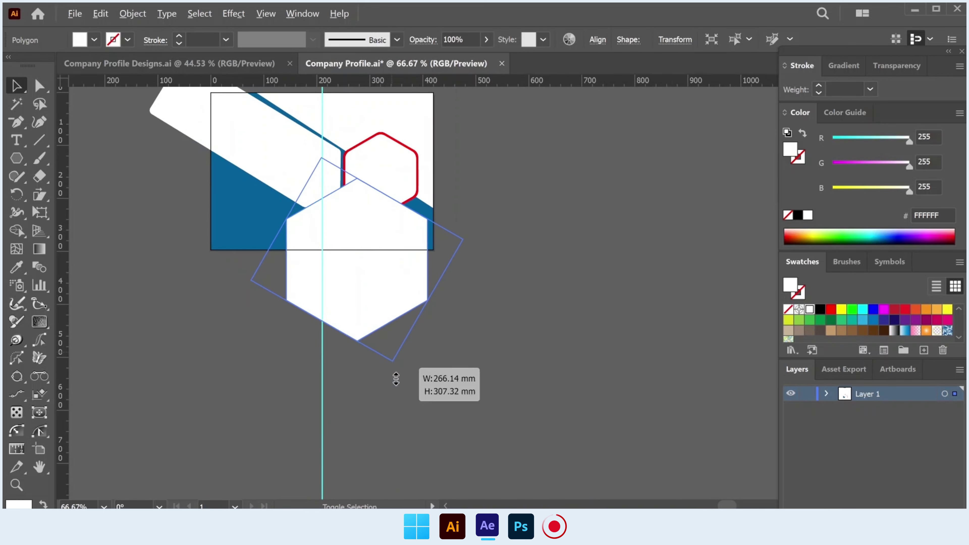
pyautogui.moveTo(393, 359); pyautogui.dragTo(385, 244)
pyautogui.hotkey('ctrl', '+')
pyautogui.moveTo(335, 205)
pyautogui.mouseDown()
pyautogui.moveTo(353, 260)
pyautogui.moveTo(361, 214)
pyautogui.mouseUp()
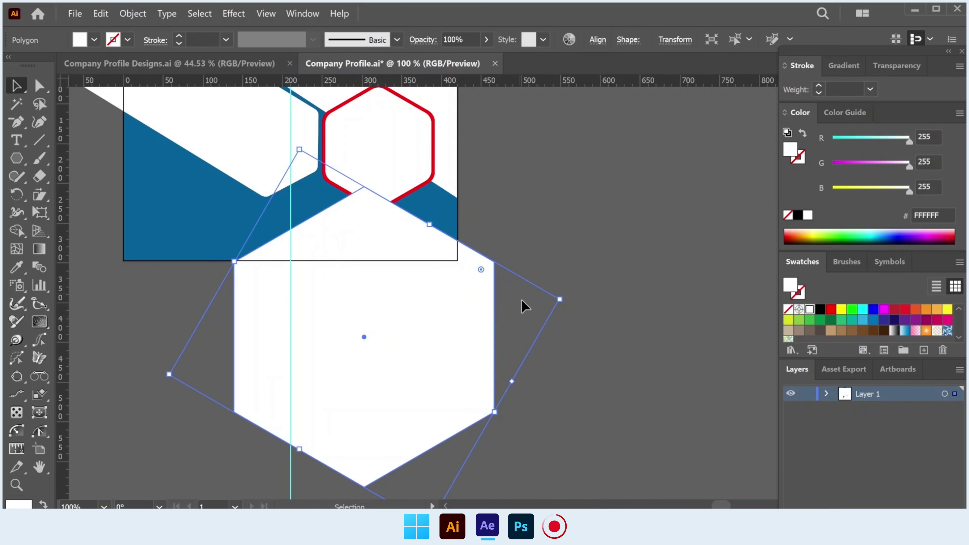
pyautogui.moveTo(479, 273); pyautogui.dragTo(462, 281)
# - Tuck the white hexagon just beneath the red-framed hexagon, sending it backward so the frame stays on top
pyautogui.hotkey('ctrl', 'shift', 'a')
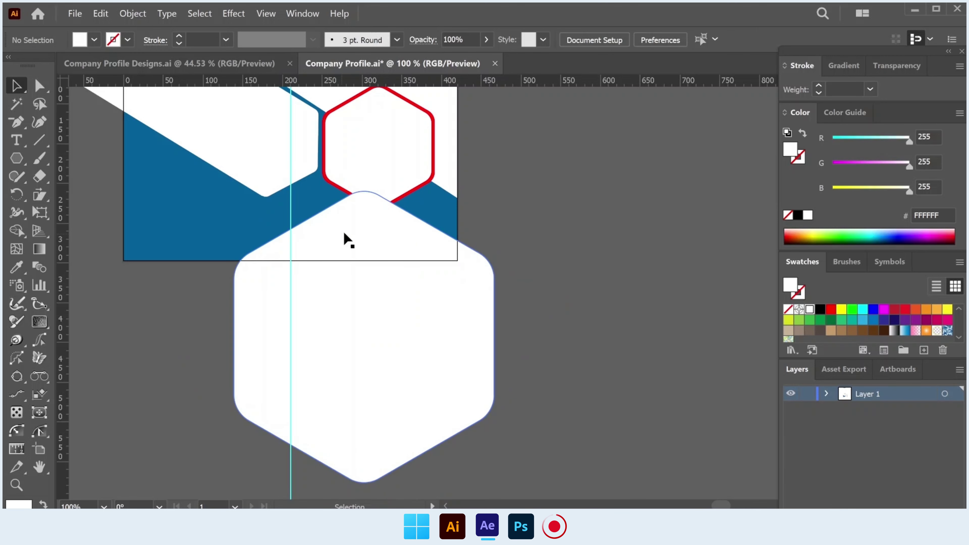
pyautogui.keyDown('alt'); pyautogui.scroll(2, 343, 230); pyautogui.keyUp('alt')
pyautogui.moveTo(349, 217); pyautogui.dragTo(350, 160)
pyautogui.scroll(2, 351, 164)
pyautogui.scroll(2, 353, 172)
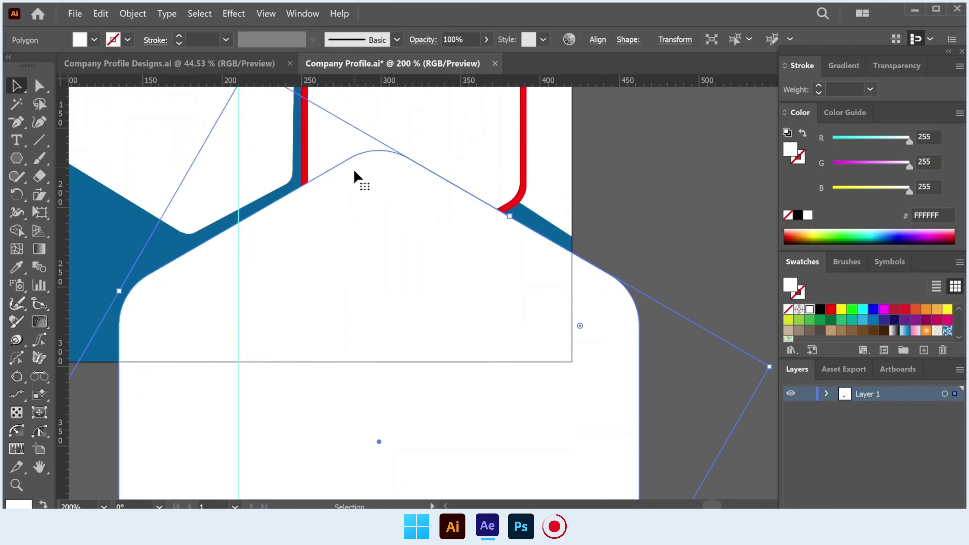
pyautogui.press('Up')
pyautogui.press('Up')
pyautogui.press('Up')
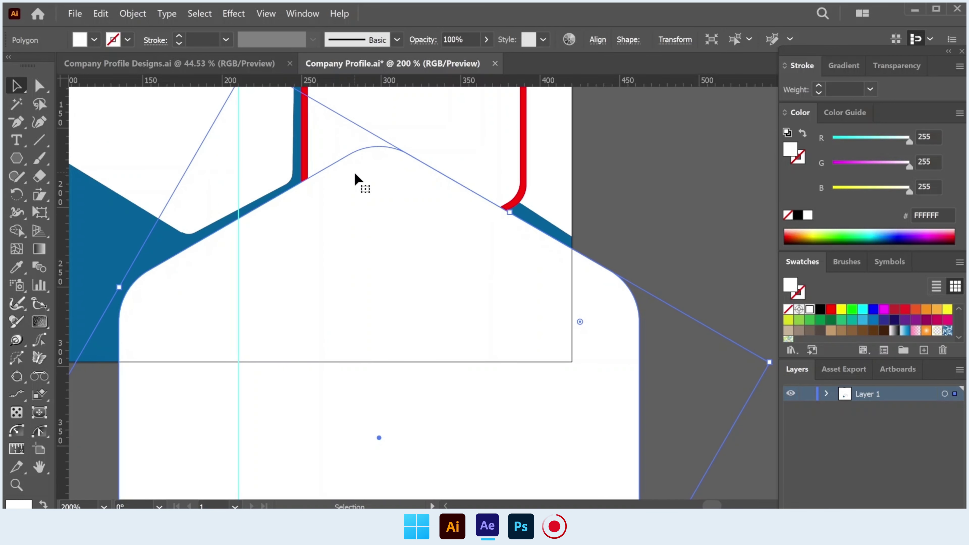
pyautogui.hotkey('ctrl', '[')
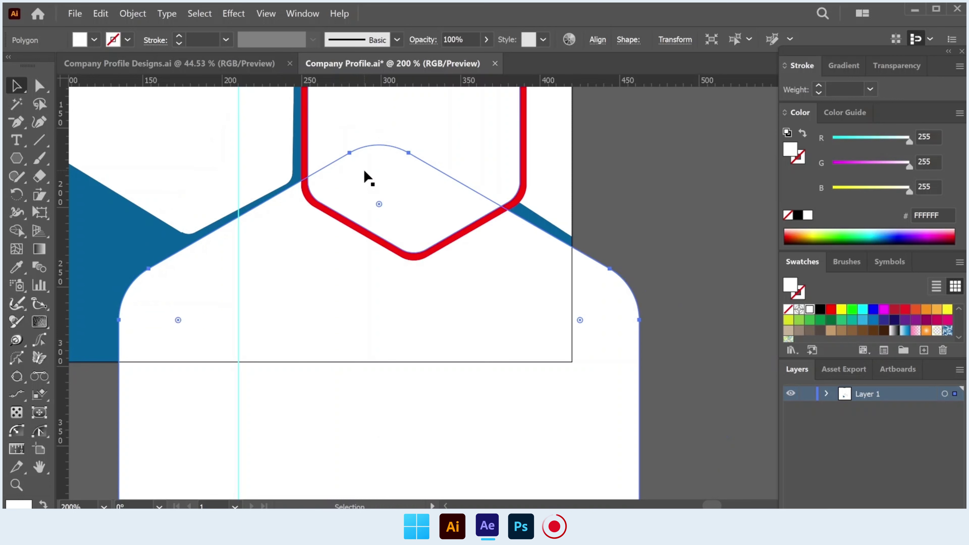
pyautogui.click(612, 189)
pyautogui.scroll(-1, 426, 250)
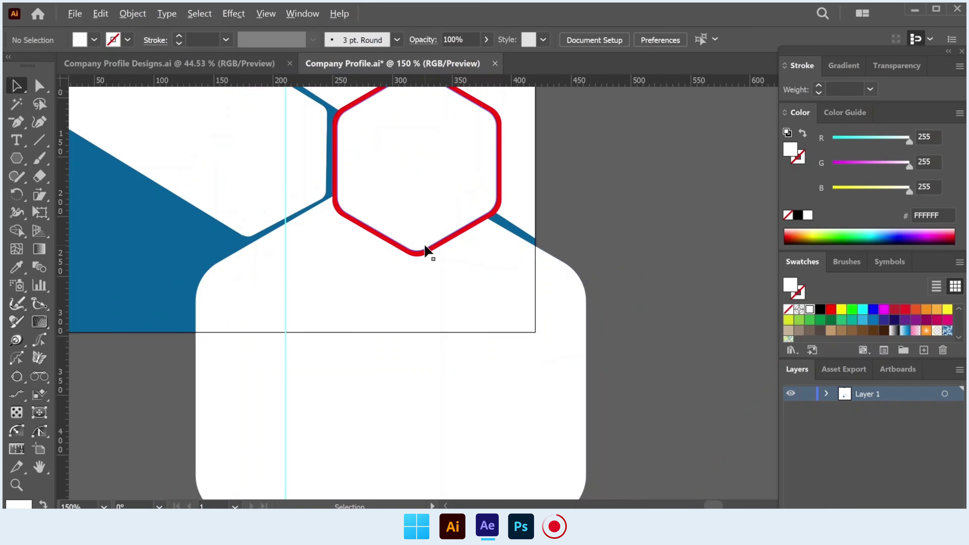
pyautogui.scroll(-1, 425, 247)
pyautogui.scroll(-1, 433, 248)
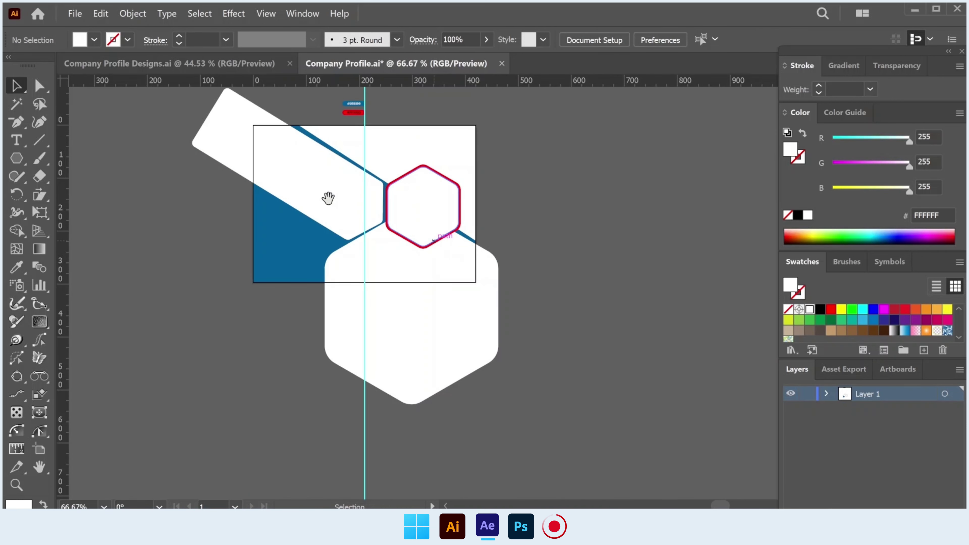
pyautogui.moveTo(327, 199); pyautogui.dragTo(359, 238)
# - Raise the blue band's lower-right corner point by about 12.35 mm
pyautogui.click(367, 184)
pyautogui.scroll(2, 366, 181)
pyautogui.press('a')
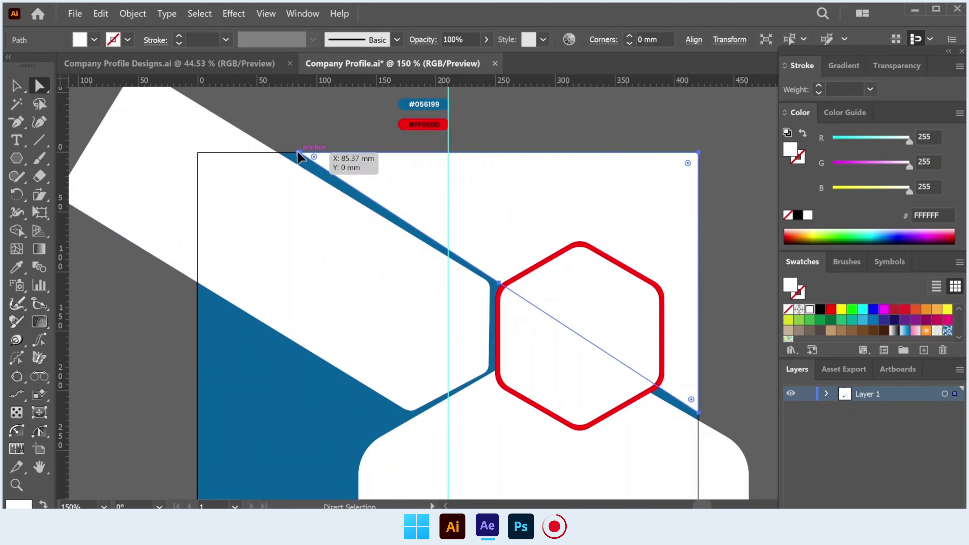
pyautogui.click(297, 152)
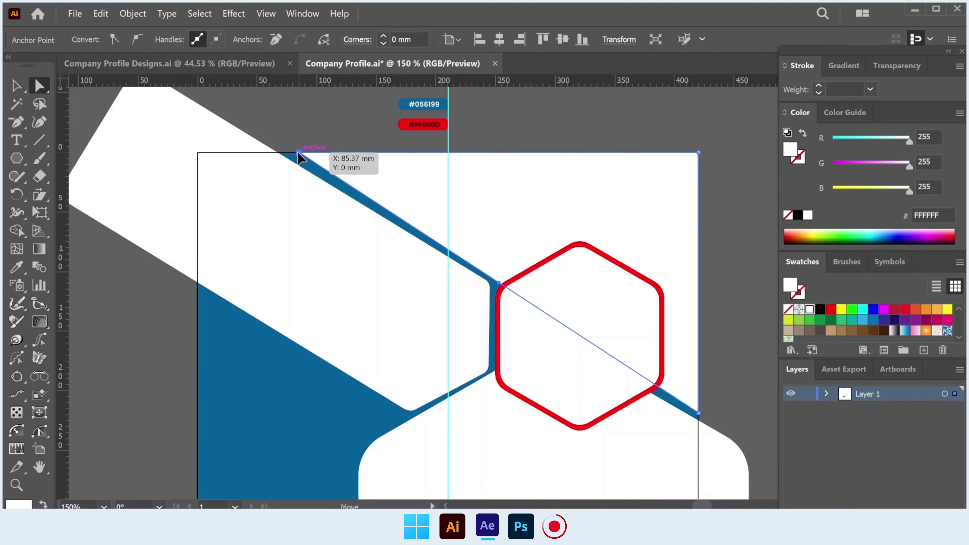
pyautogui.click(699, 413)
pyautogui.moveTo(699, 403); pyautogui.dragTo(698, 398)
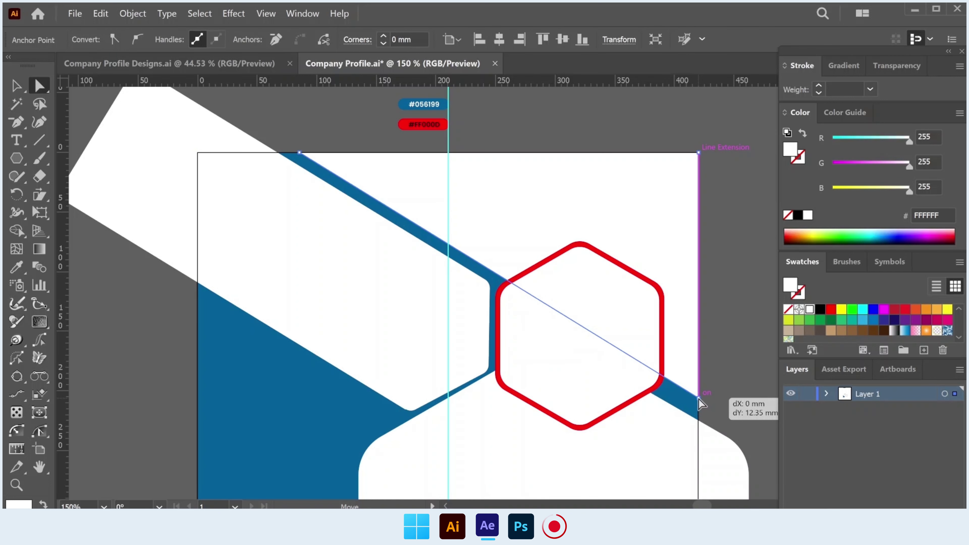
pyautogui.scroll(-2, 699, 399)
pyautogui.moveTo(655, 406); pyautogui.dragTo(653, 400)
# - Move the upper white rounded shape right and up and rotate it to 330°
pyautogui.click(280, 214)
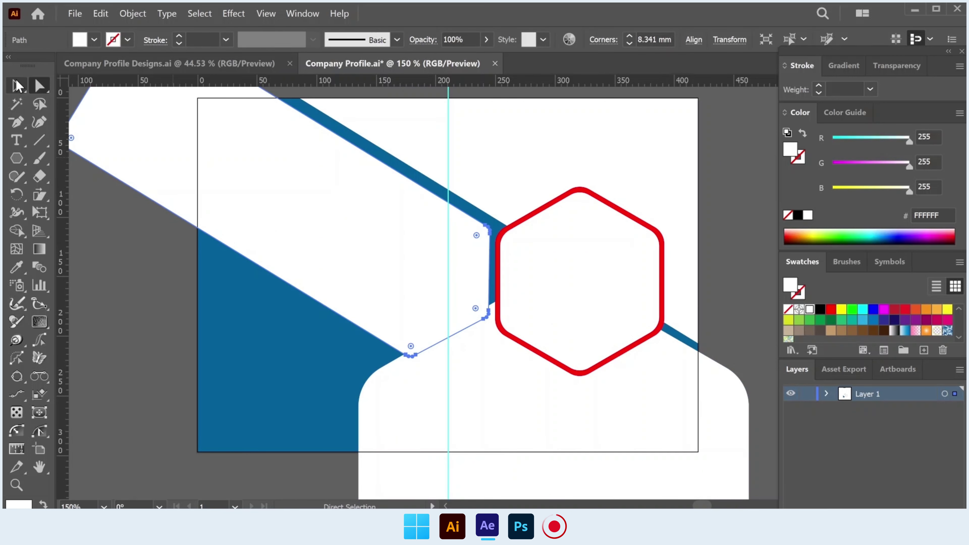
pyautogui.press('v')
pyautogui.moveTo(400, 255); pyautogui.dragTo(412, 276)
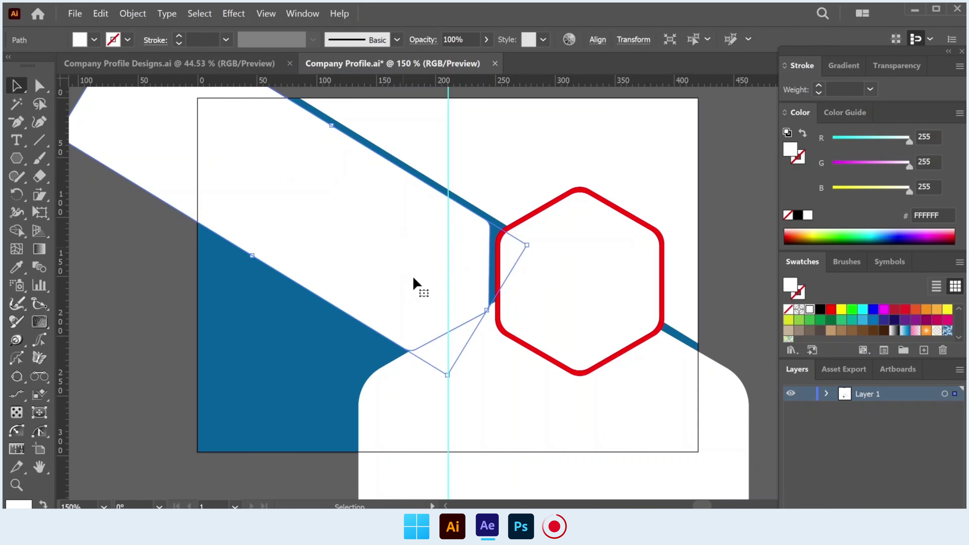
pyautogui.moveTo(447, 376); pyautogui.dragTo(433, 294)
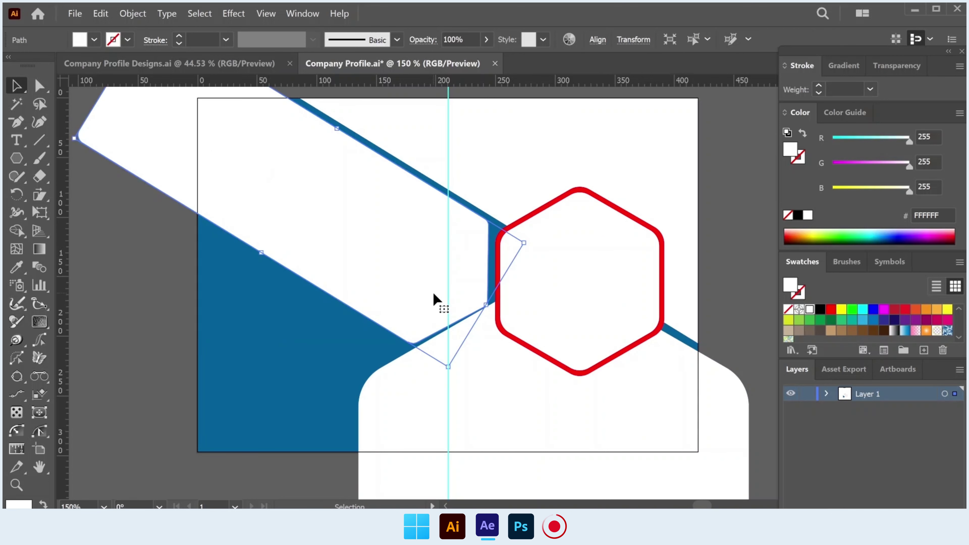
pyautogui.moveTo(450, 373)
pyautogui.mouseDown()
pyautogui.moveTo(460, 372)
pyautogui.moveTo(406, 269)
pyautogui.mouseUp()
pyautogui.scroll(4, 406, 270)
# - Raise the blue band's corner point a further 7.28 mm
pyautogui.click(409, 224)
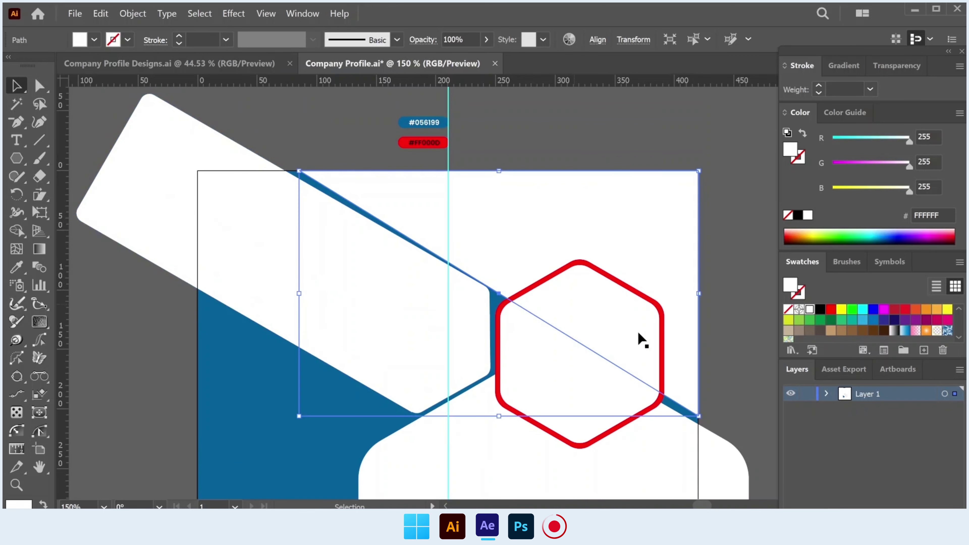
pyautogui.click(40, 86)
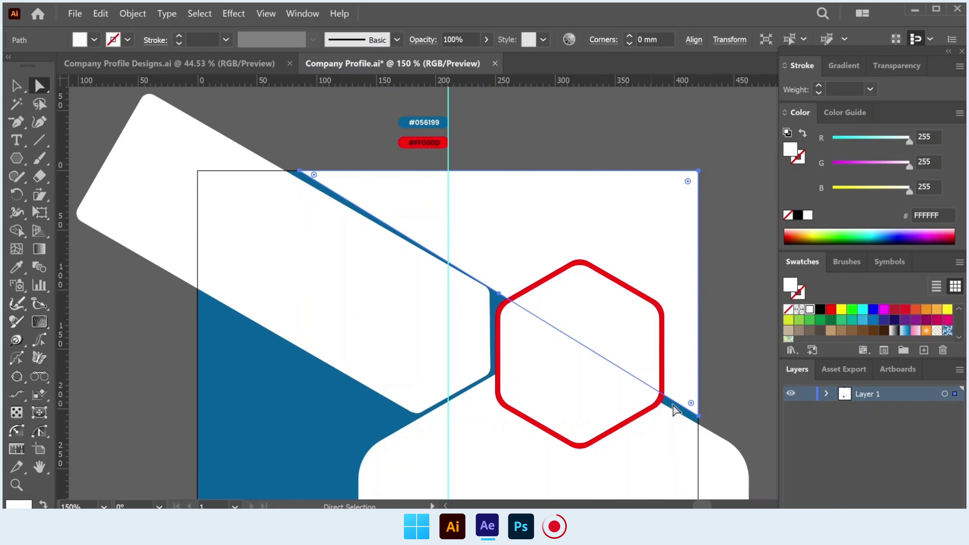
pyautogui.moveTo(700, 414); pyautogui.dragTo(699, 398)
pyautogui.press('v')
# - Shift the large white hexagon 13.41 mm to the right
pyautogui.scroll(-2, 296, 248)
pyautogui.moveTo(472, 376); pyautogui.dragTo(479, 377)
pyautogui.scroll(-2, 477, 376)
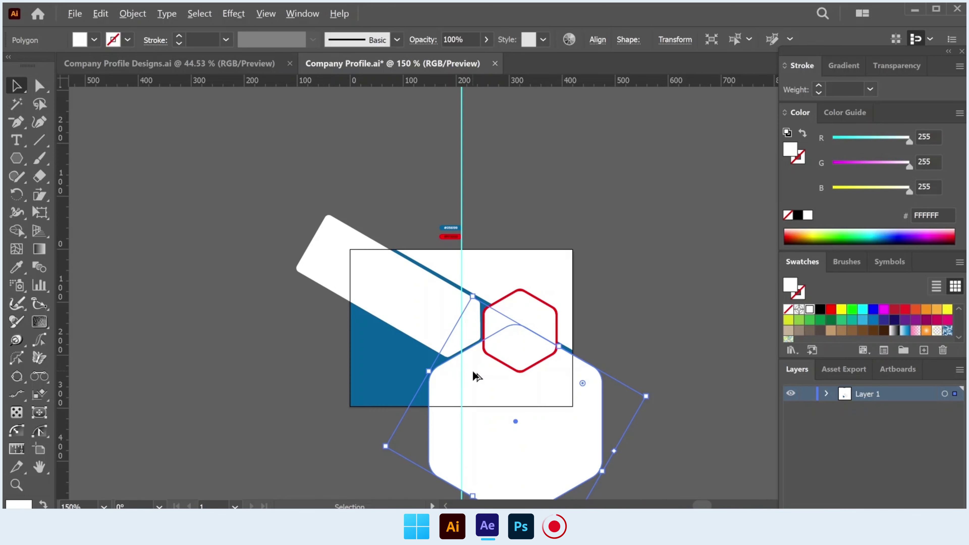
pyautogui.click(303, 352)
# - Add a two-line 'COMPANY PROFILE' text object below the red hexagon and enlarge it
pyautogui.scroll(-2, 303, 357)
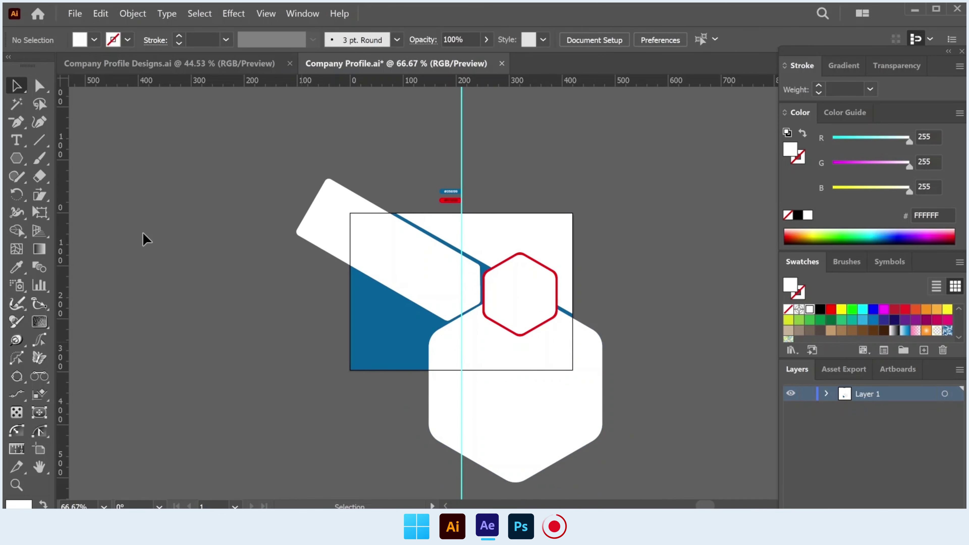
pyautogui.click(16, 142)
pyautogui.click(487, 343)
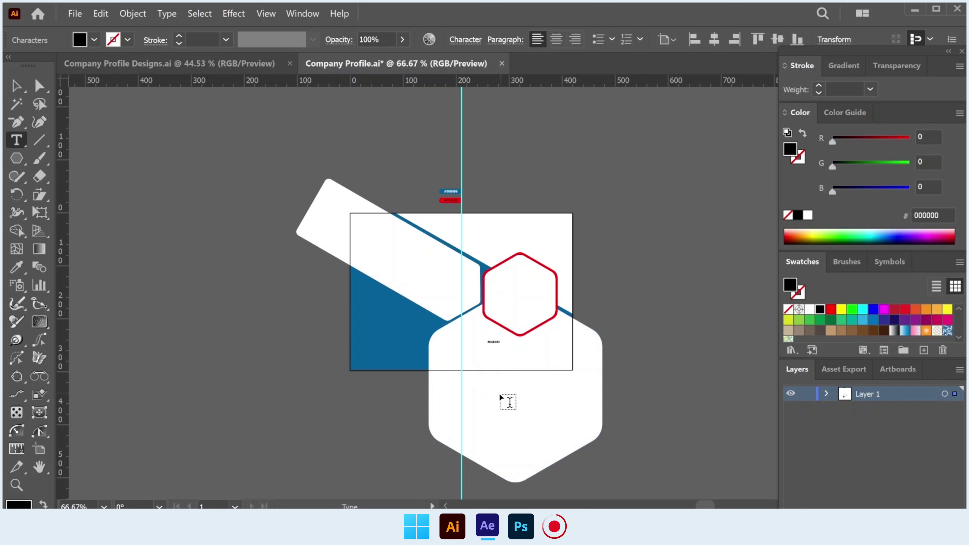
pyautogui.press('BackSpace')
pyautogui.click(16, 85)
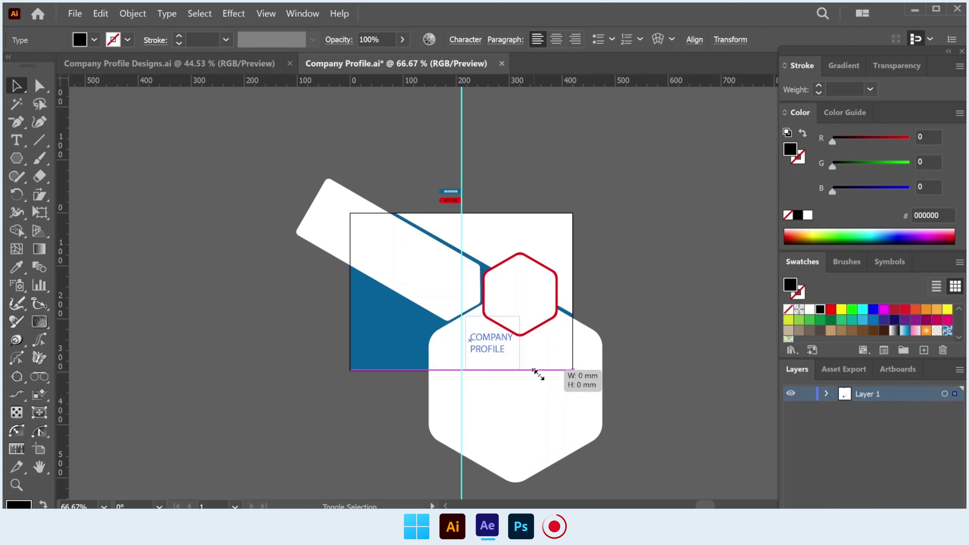
pyautogui.moveTo(500, 349); pyautogui.dragTo(514, 355)
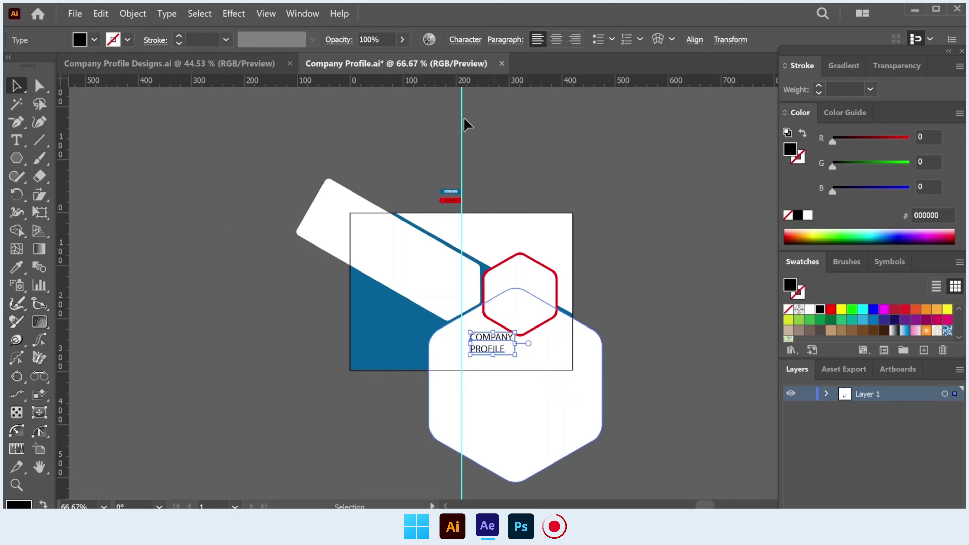
pyautogui.click(468, 43)
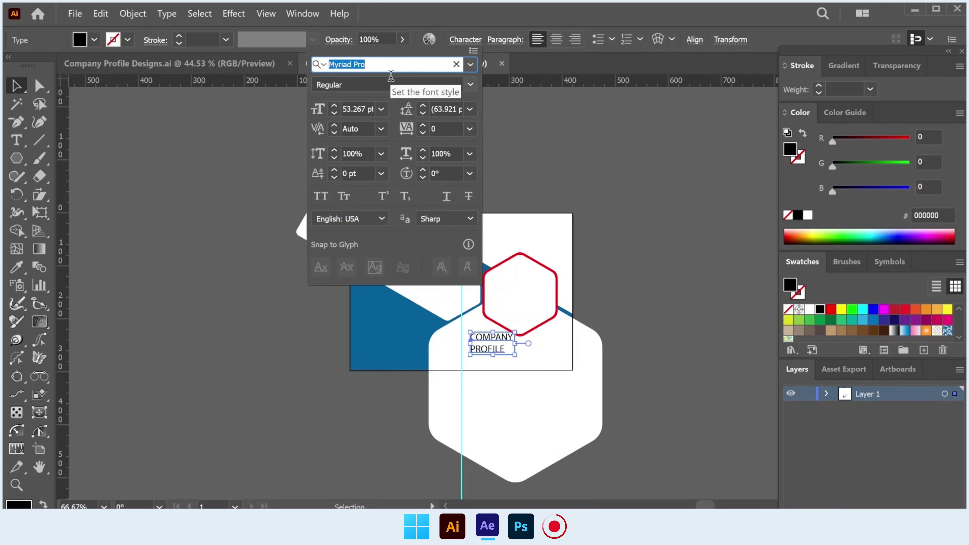
# - Set the heading in Poppins Bold and align its left edge with the guide
pyautogui.write('POPP')
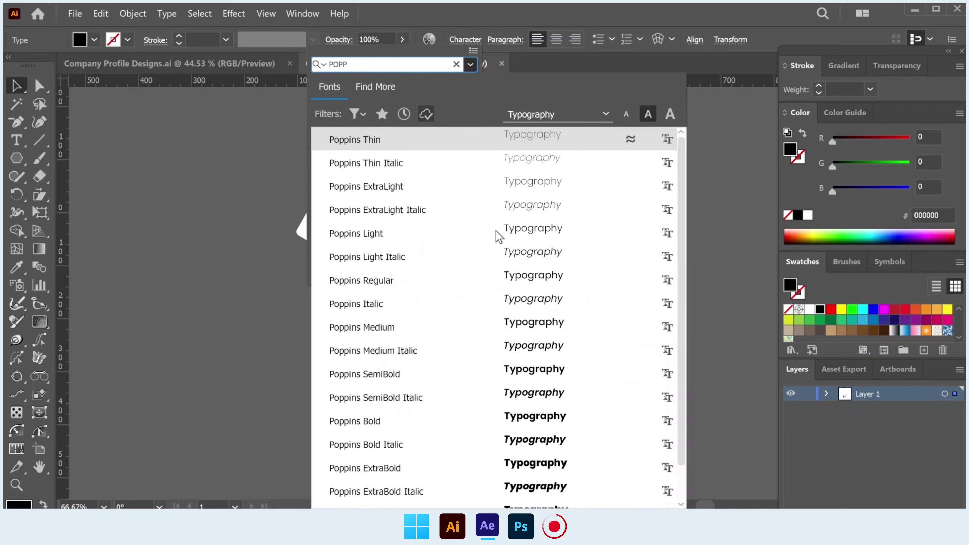
pyautogui.click(510, 421)
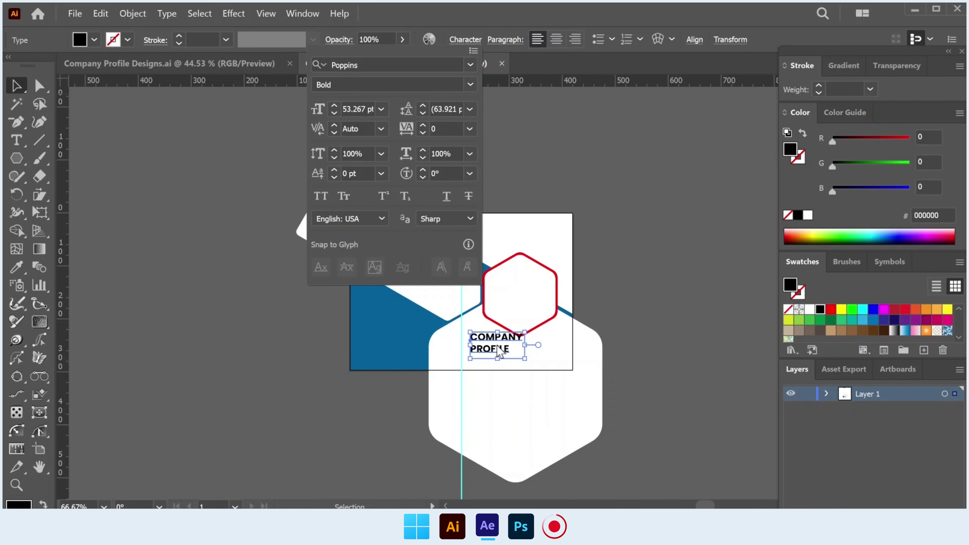
pyautogui.click(507, 345)
pyautogui.moveTo(505, 341)
pyautogui.mouseDown()
pyautogui.moveTo(500, 353)
pyautogui.moveTo(490, 344)
pyautogui.mouseUp()
pyautogui.scroll(3, 510, 345)
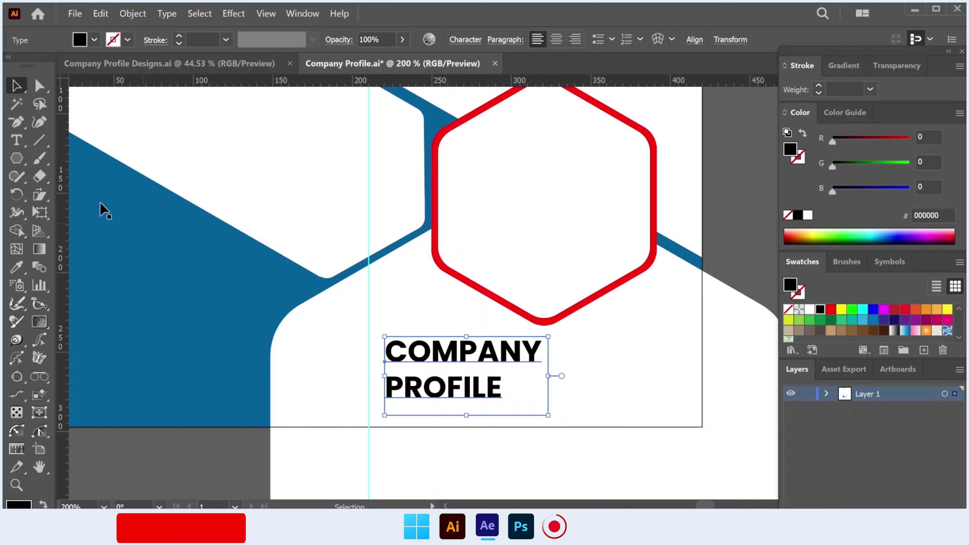
# - Colour the word COMPANY with the hexagon's red and shrink the heading slightly
pyautogui.click(16, 140)
pyautogui.tripleClick(437, 346)
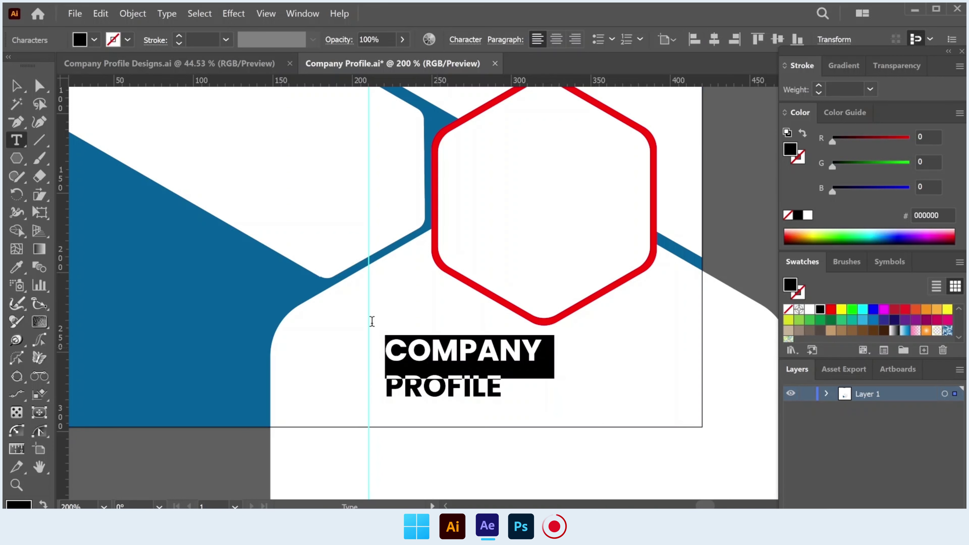
pyautogui.click(17, 267)
pyautogui.click(439, 264)
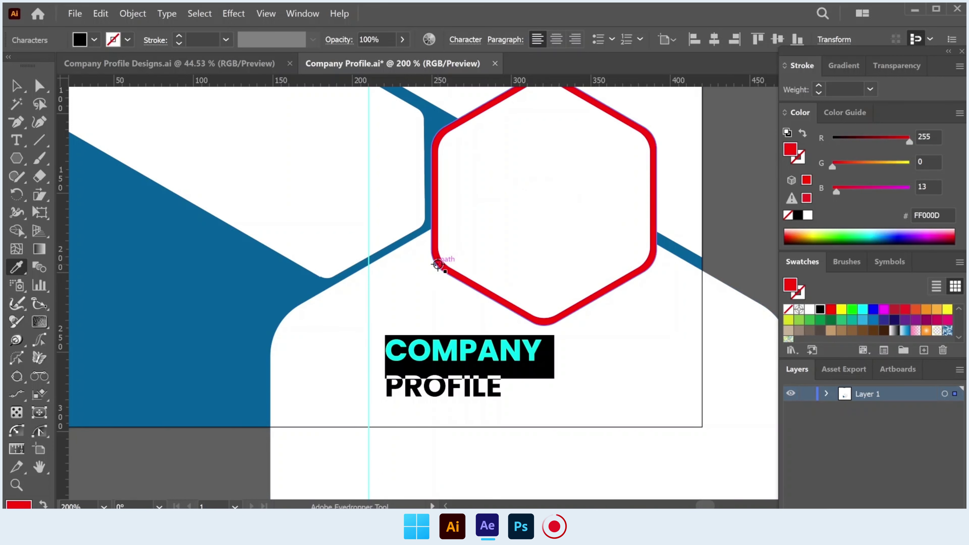
pyautogui.press('v')
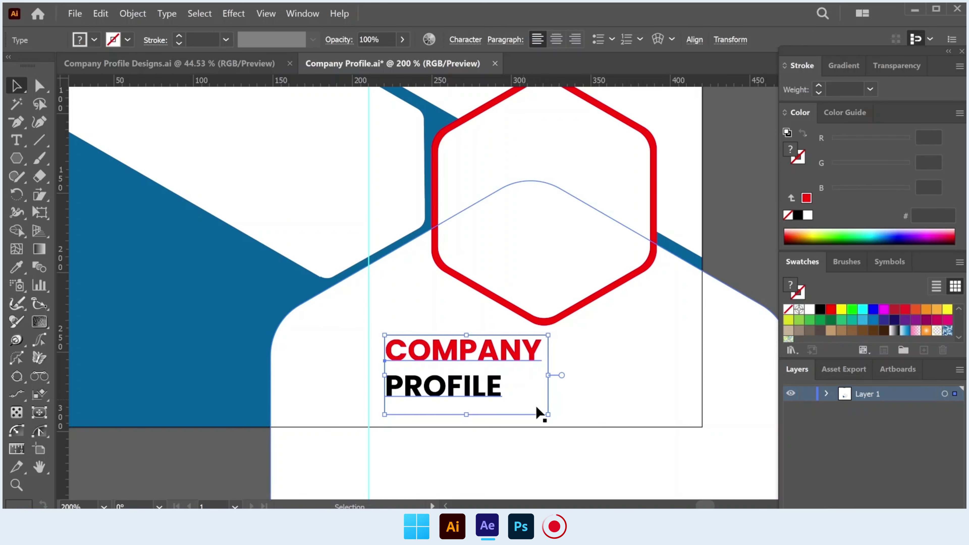
pyautogui.moveTo(548, 414); pyautogui.dragTo(530, 405)
# - Move the COMPANY PROFILE heading down, then nudge it slightly right beneath the red hexagon
pyautogui.moveTo(477, 350); pyautogui.dragTo(464, 358)
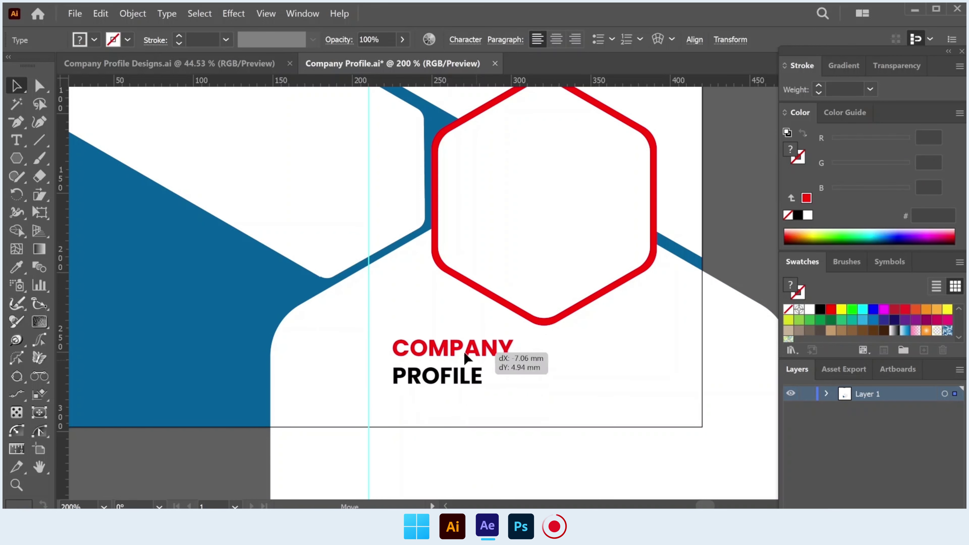
pyautogui.hotkey('ctrl', '-')
pyautogui.hotkey('ctrl', '-')
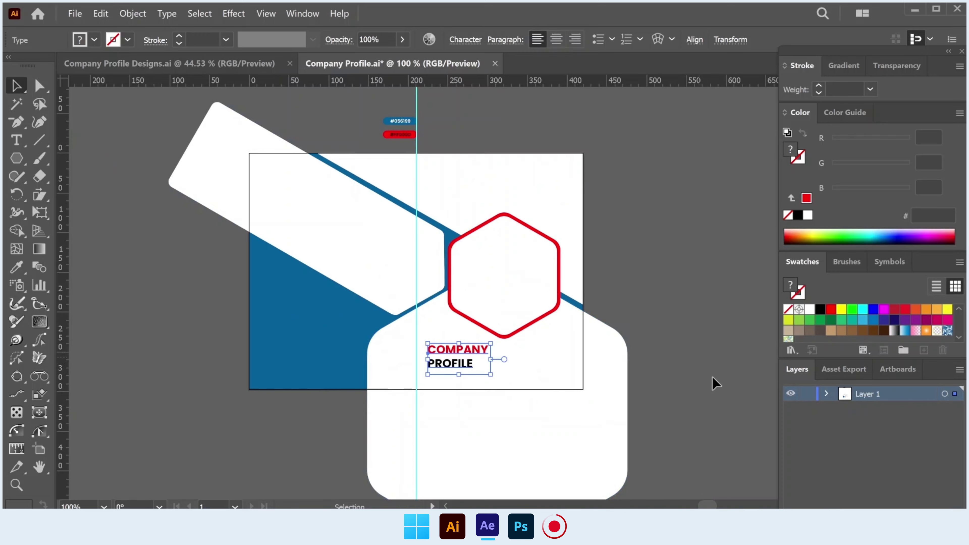
pyautogui.click(654, 348)
pyautogui.scroll(3, 651, 342)
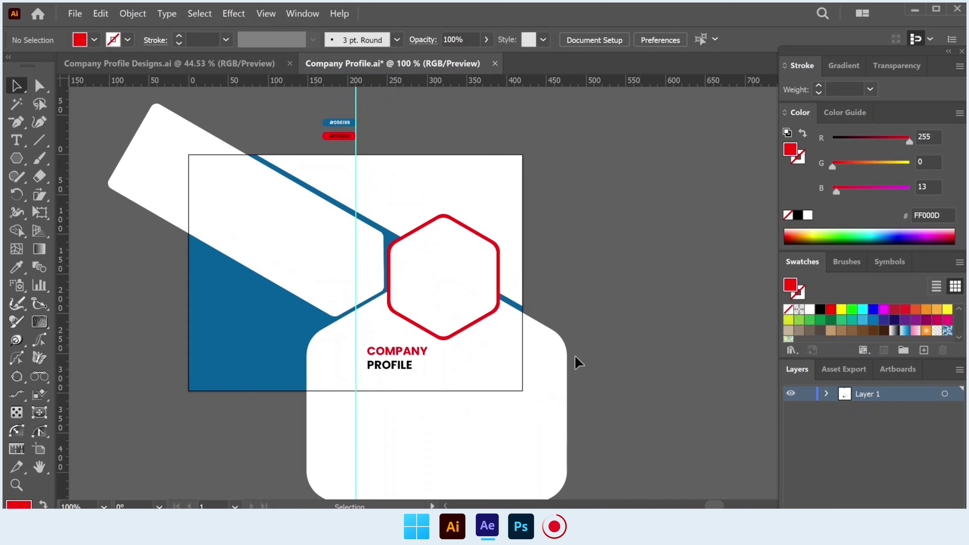
pyautogui.click(405, 378)
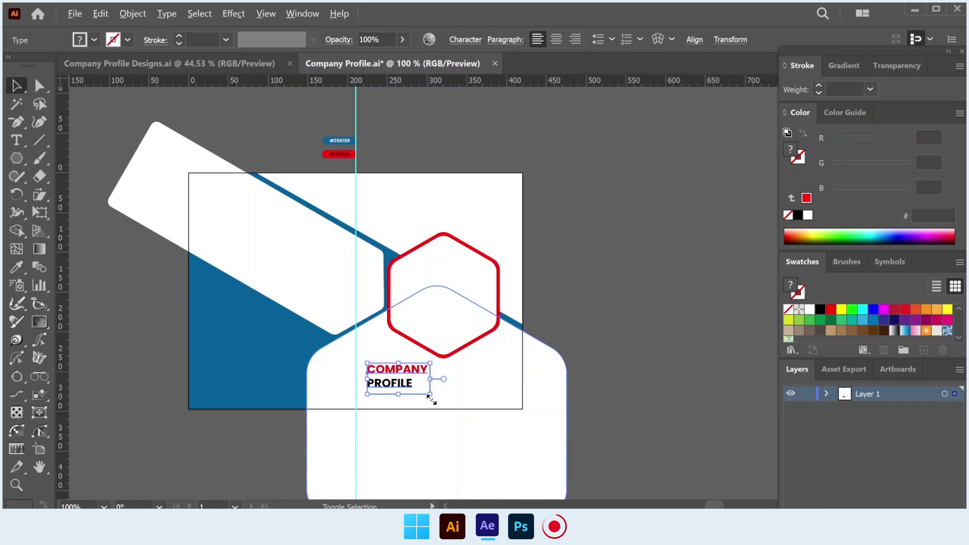
pyautogui.moveTo(437, 401); pyautogui.dragTo(405, 391)
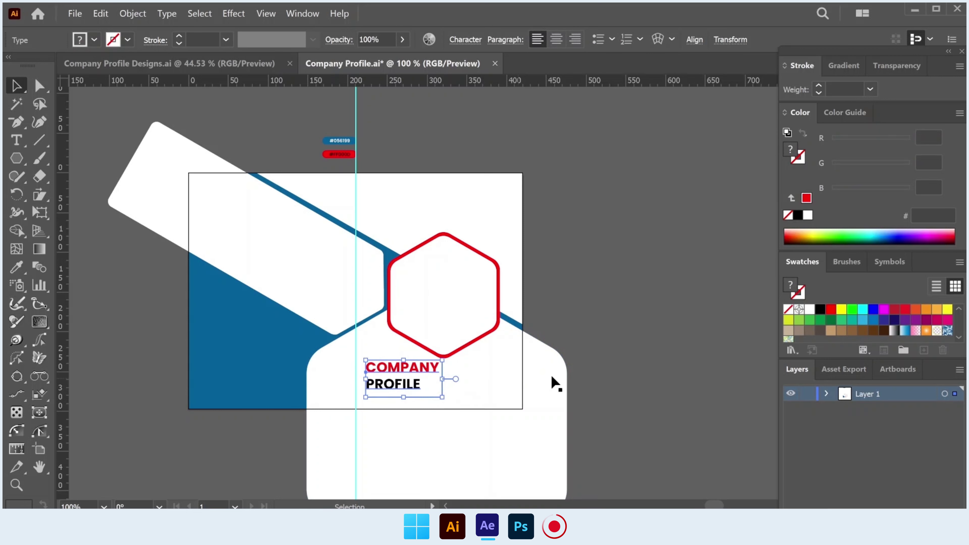
pyautogui.click(635, 374)
pyautogui.scroll(1, 635, 374)
pyautogui.scroll(2, 635, 374)
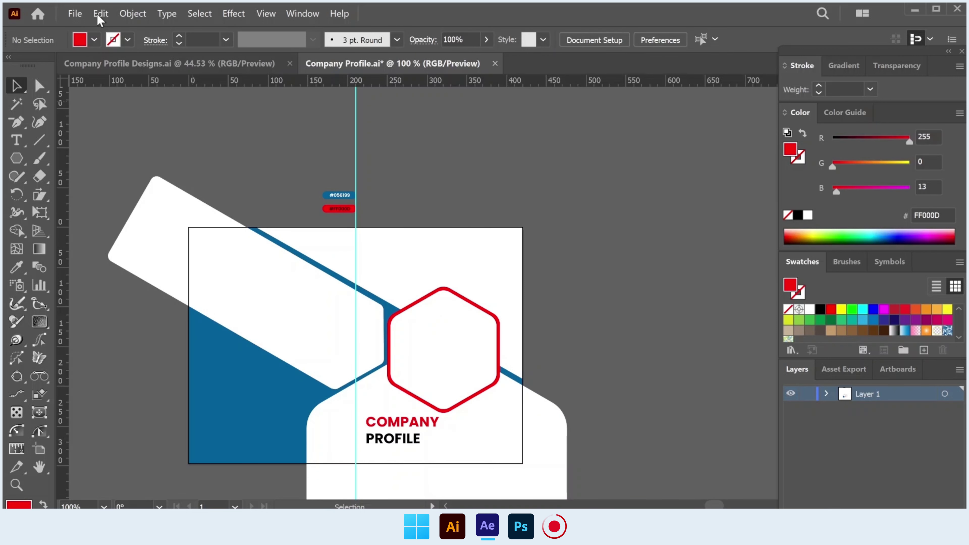
# - Place the DM logo image and position it above the red hexagon
pyautogui.click(76, 15)
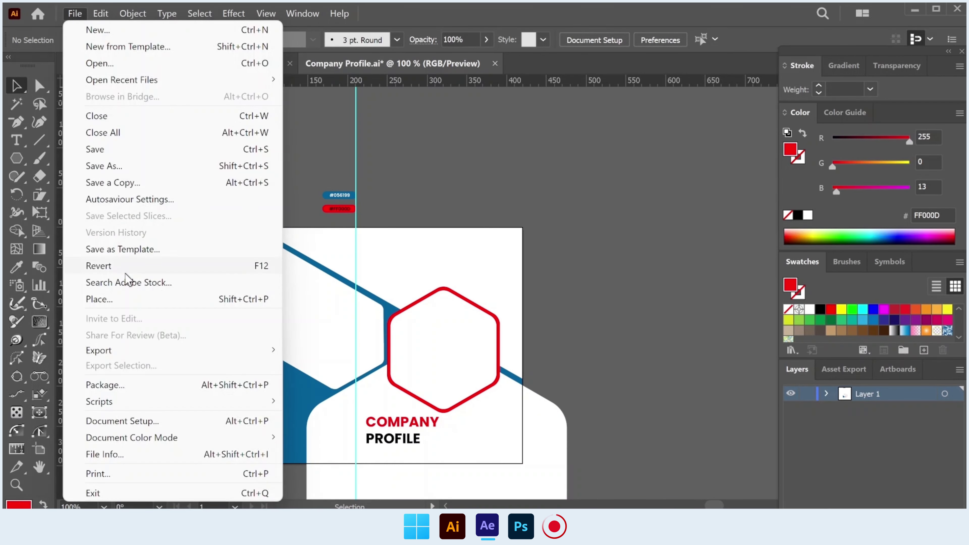
pyautogui.click(115, 299)
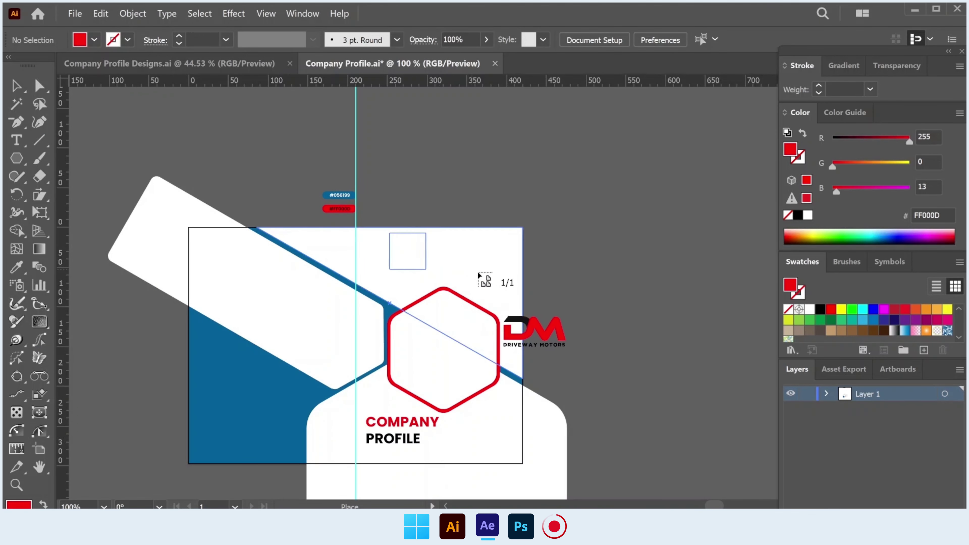
pyautogui.click(388, 230)
pyautogui.hotkey('ctrl', '+')
pyautogui.hotkey('ctrl', '+')
pyautogui.moveTo(447, 250)
pyautogui.mouseDown()
pyautogui.moveTo(464, 261)
pyautogui.moveTo(496, 251)
pyautogui.mouseUp()
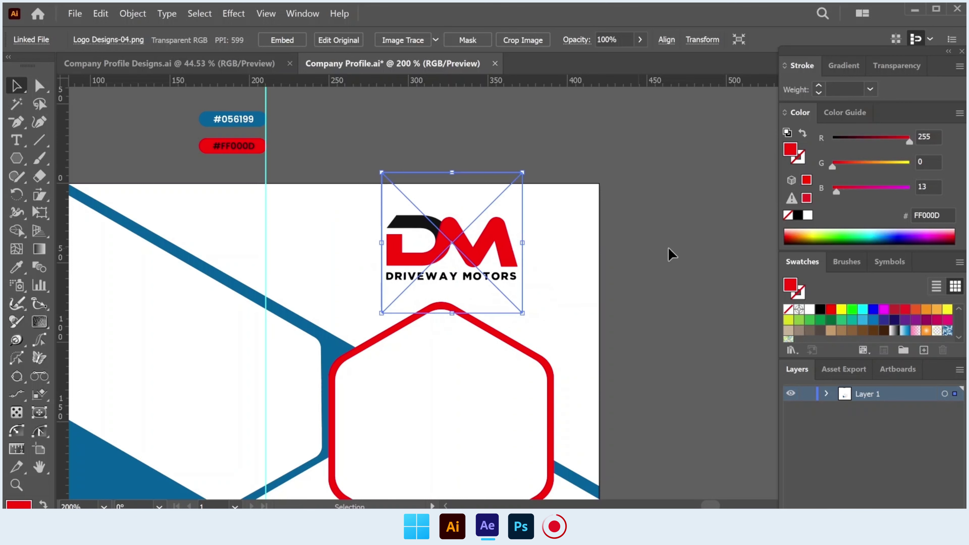
pyautogui.click(668, 247)
# - Move the COMPANY PROFILE heading right so it sits under the hexagon
pyautogui.scroll(-1, 654, 247)
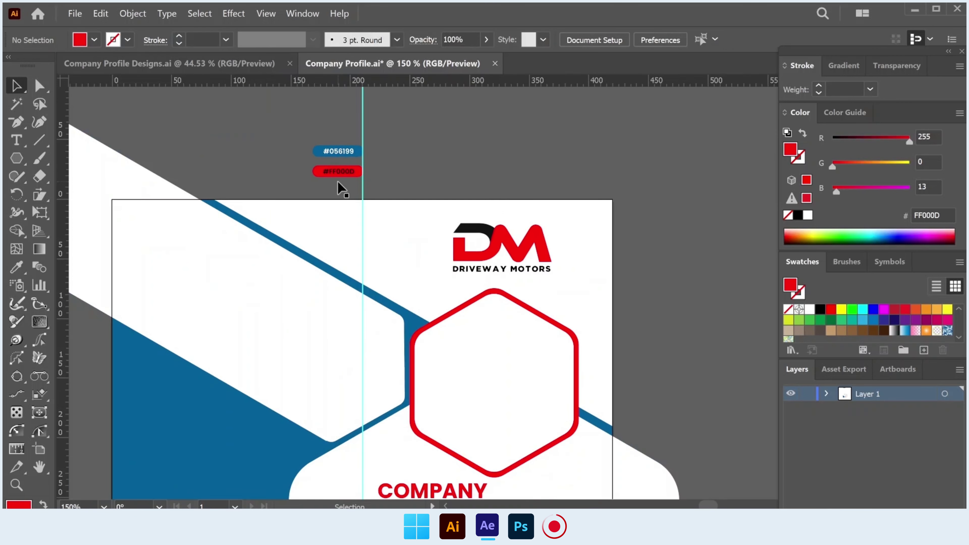
pyautogui.scroll(-3, 368, 222)
pyautogui.scroll(-2, 410, 264)
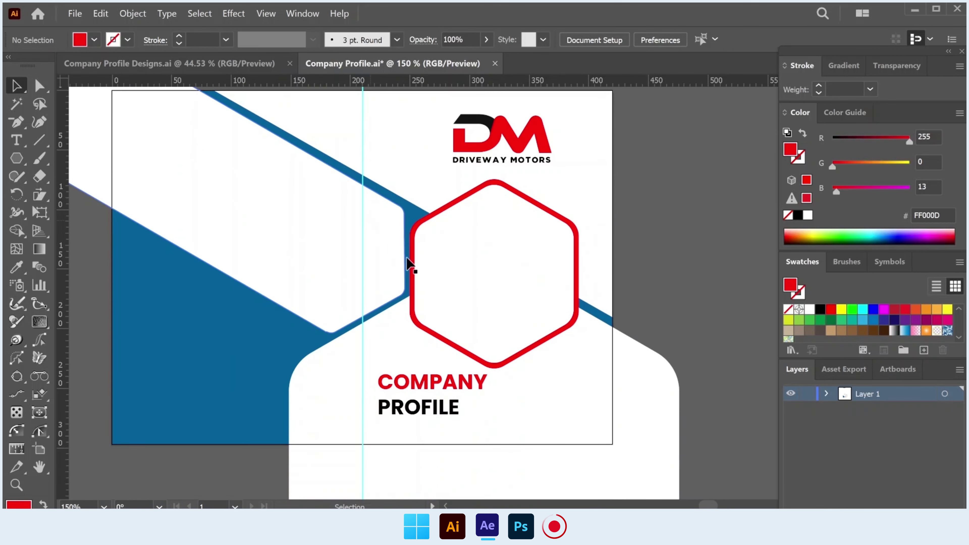
pyautogui.moveTo(434, 387); pyautogui.dragTo(550, 387)
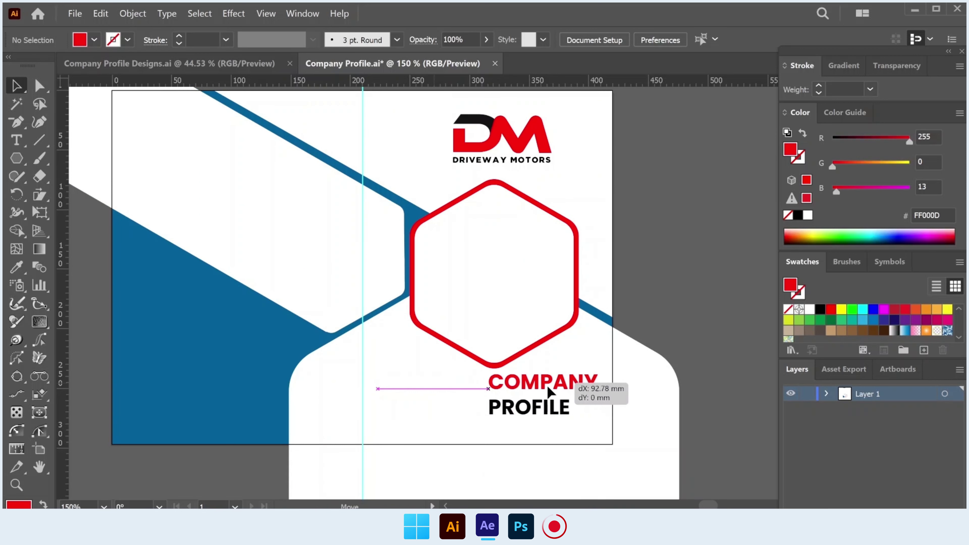
pyautogui.click(677, 311)
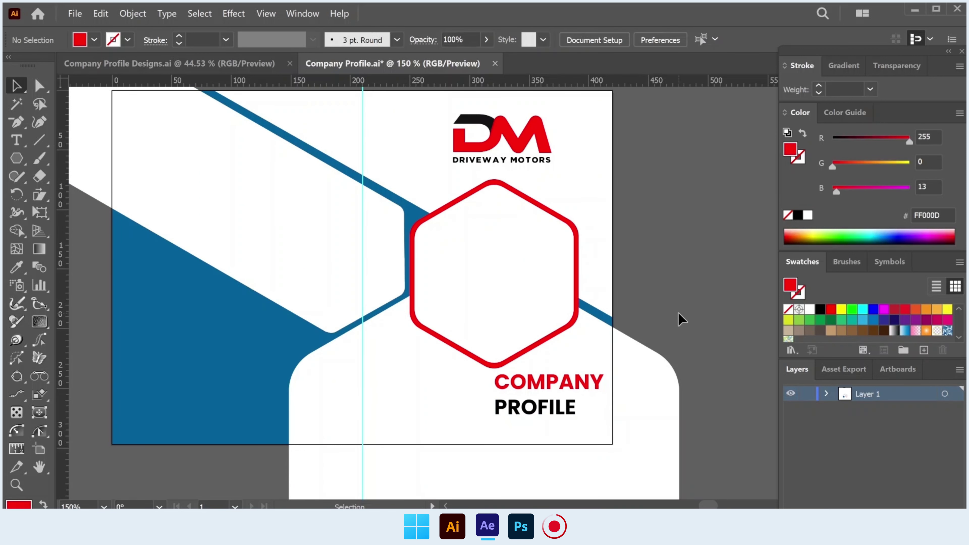
# - Duplicate the DM logo to the left panel's top and scale the copy to 43.57 mm
pyautogui.scroll(-1, 677, 312)
pyautogui.scroll(1, 367, 277)
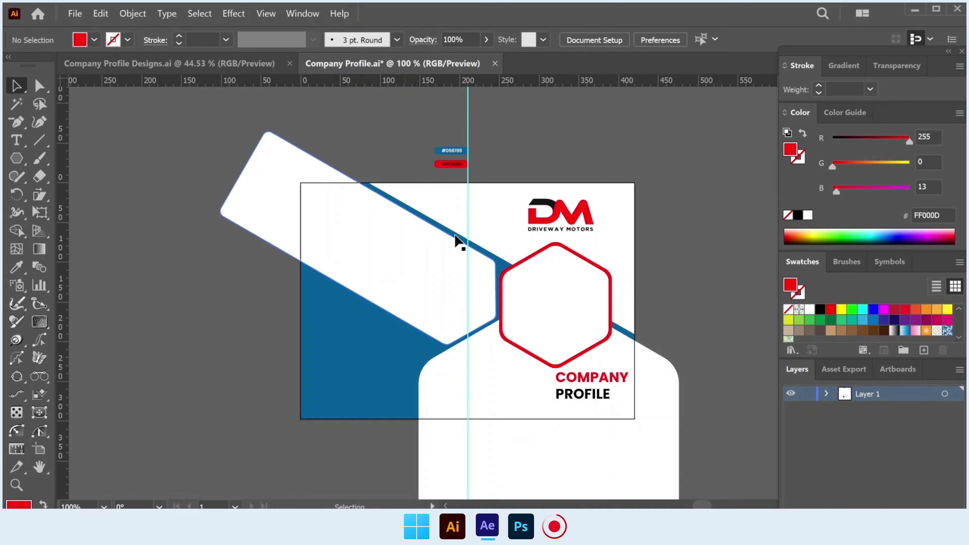
pyautogui.moveTo(548, 215); pyautogui.dragTo(352, 217)
pyautogui.moveTo(395, 255); pyautogui.dragTo(368, 222)
pyautogui.scroll(2, 368, 221)
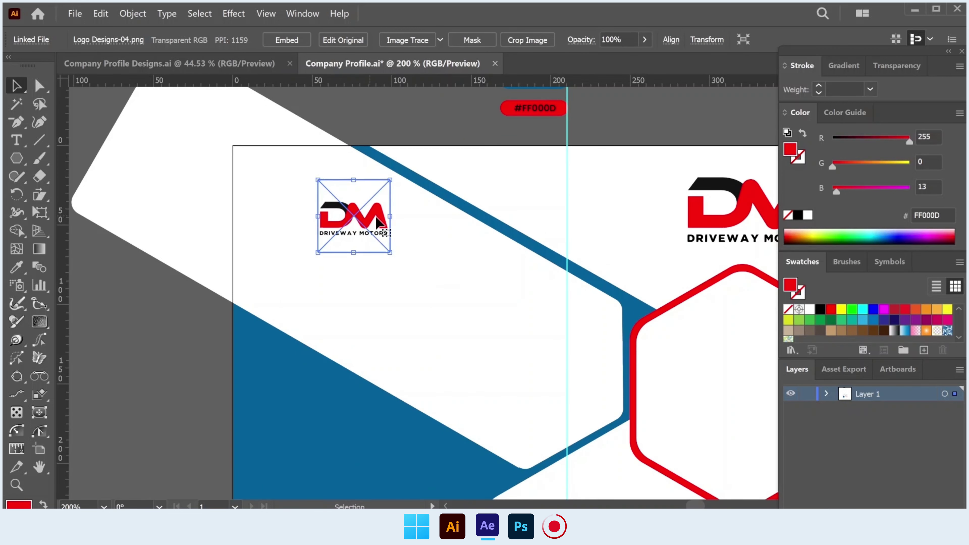
pyautogui.scroll(-1, 376, 220)
# - Paste the lorem ipsum paragraph and move it beneath the small DM logo
pyautogui.scroll(-1, 378, 221)
pyautogui.click(406, 245)
pyautogui.hotkey('ctrl', 'v')
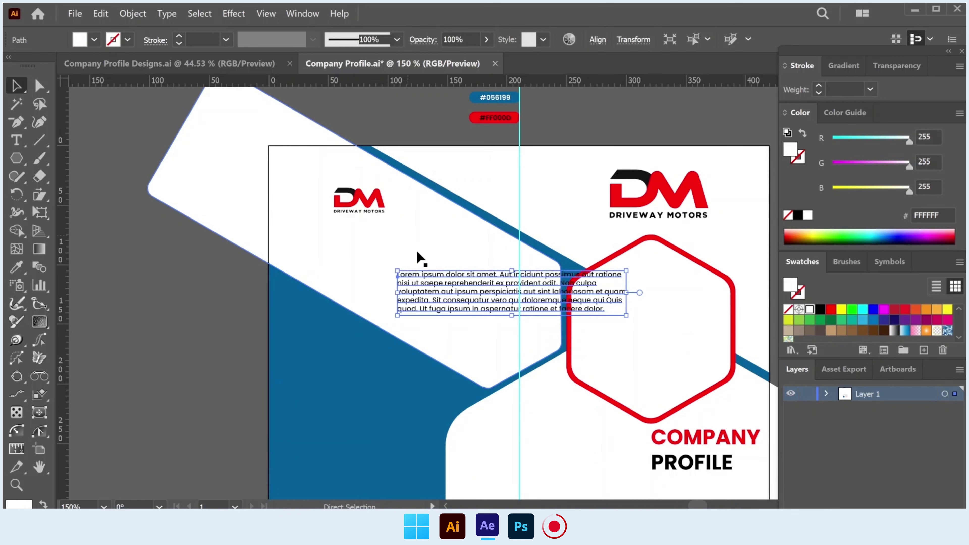
pyautogui.moveTo(439, 275); pyautogui.dragTo(323, 233)
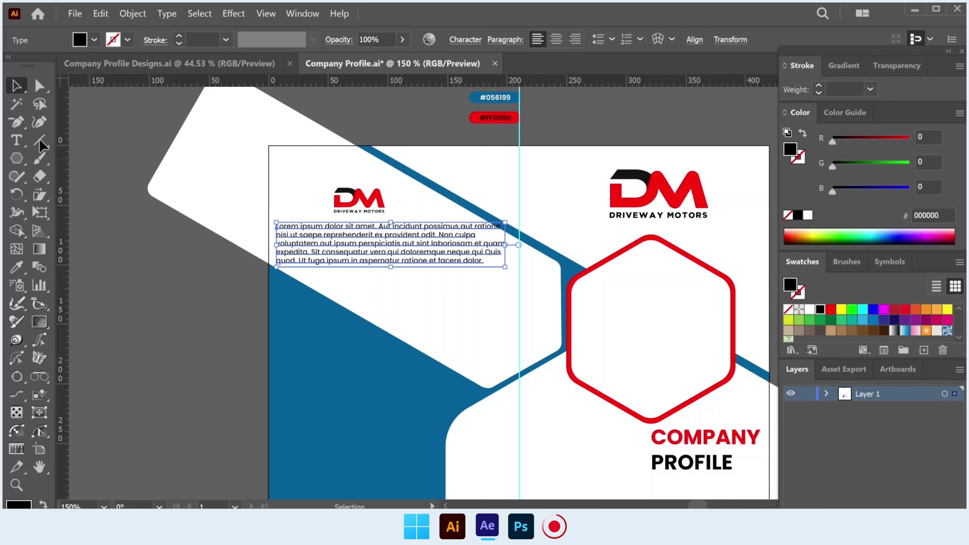
# - Undo an accidental area-type fill of the white shape and deselect the paragraph
pyautogui.press('t')
pyautogui.moveTo(486, 229); pyautogui.dragTo(520, 231)
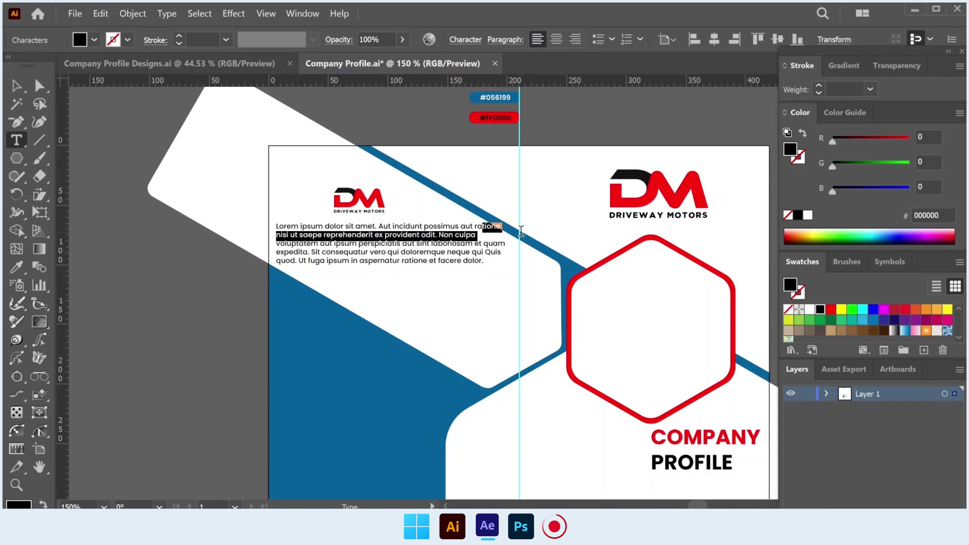
pyautogui.click(479, 226)
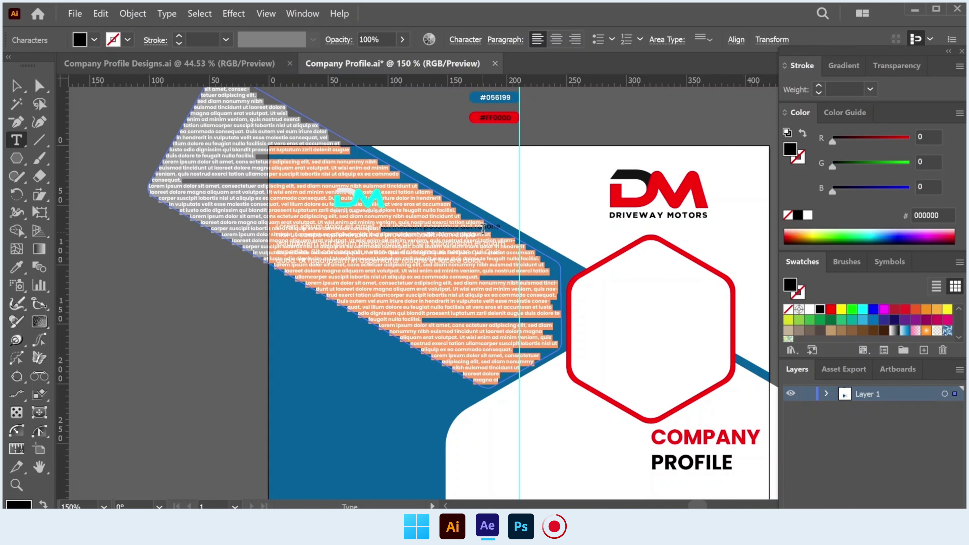
pyautogui.hotkey('ctrl', 'z')
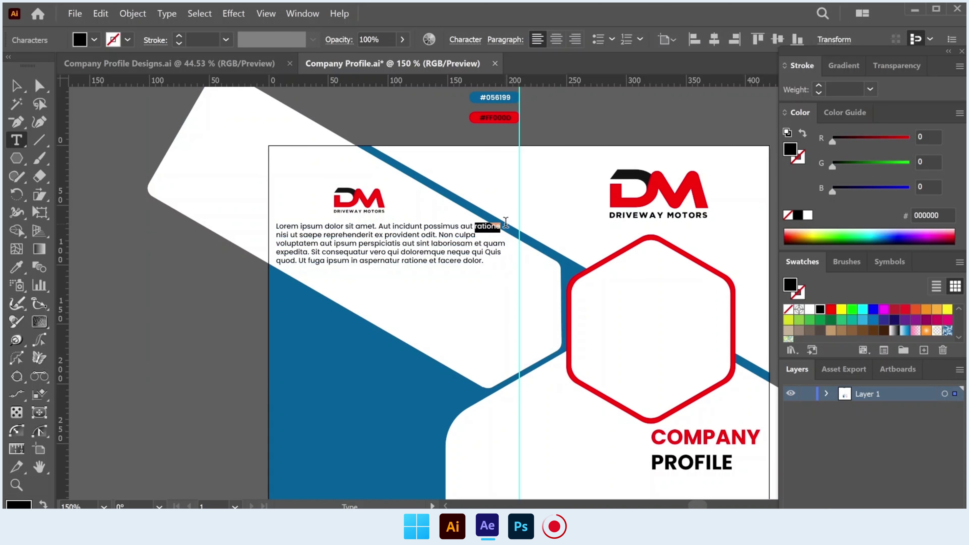
pyautogui.click(17, 87)
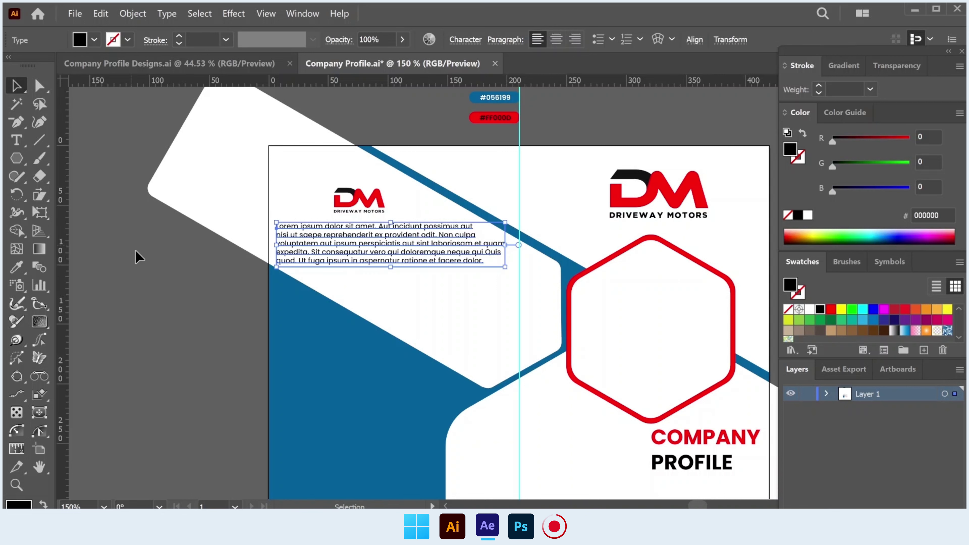
pyautogui.click(135, 250)
pyautogui.scroll(-2, 389, 335)
# - Paste the phone, e-mail, social and website contact group at the blue panel's lower left
pyautogui.click(389, 339)
pyautogui.scroll(-1, 269, 315)
pyautogui.hotkey('ctrl', 'v')
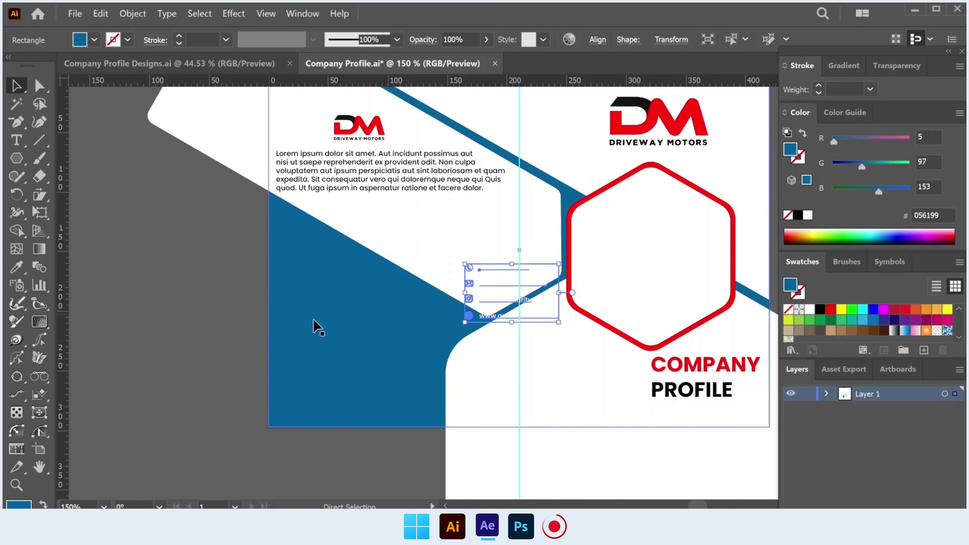
pyautogui.moveTo(521, 303)
pyautogui.mouseDown()
pyautogui.moveTo(372, 369)
pyautogui.moveTo(404, 391)
pyautogui.moveTo(356, 375)
pyautogui.mouseUp()
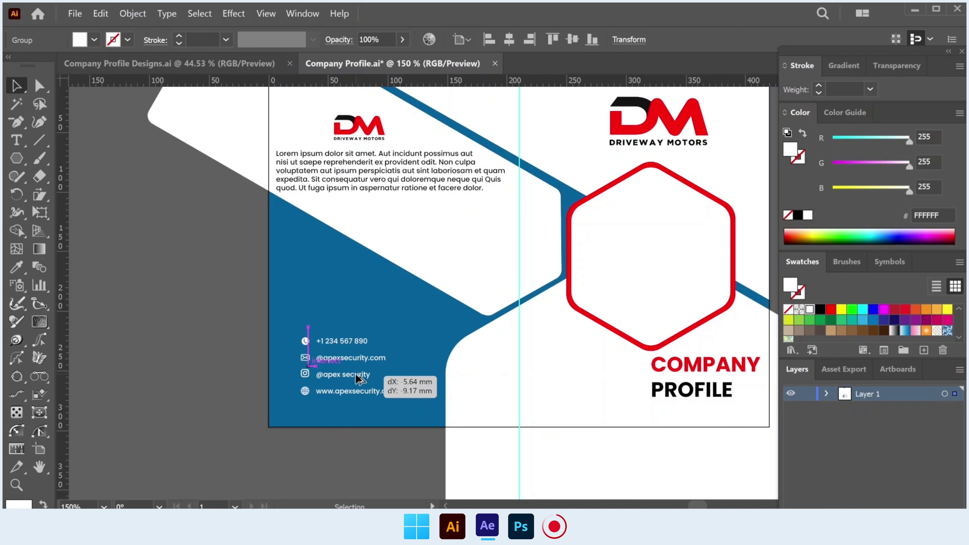
pyautogui.keyDown('alt'); pyautogui.scroll(-2, 355, 373); pyautogui.keyUp('alt')
pyautogui.hscroll(2, 456, 340)
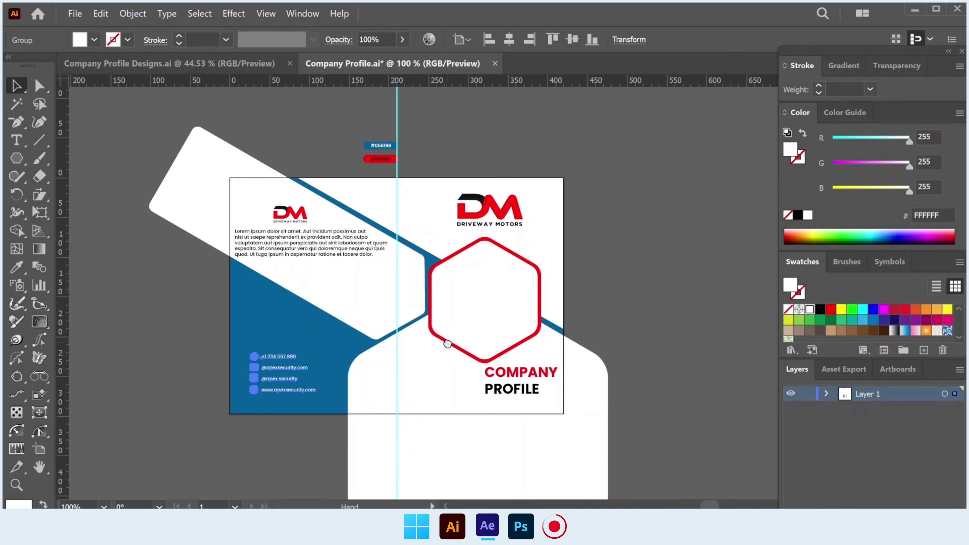
pyautogui.click(625, 302)
# - Place the car photo over the red hexagon and clip it to the hexagon's shape
pyautogui.click(503, 297)
pyautogui.click(75, 14)
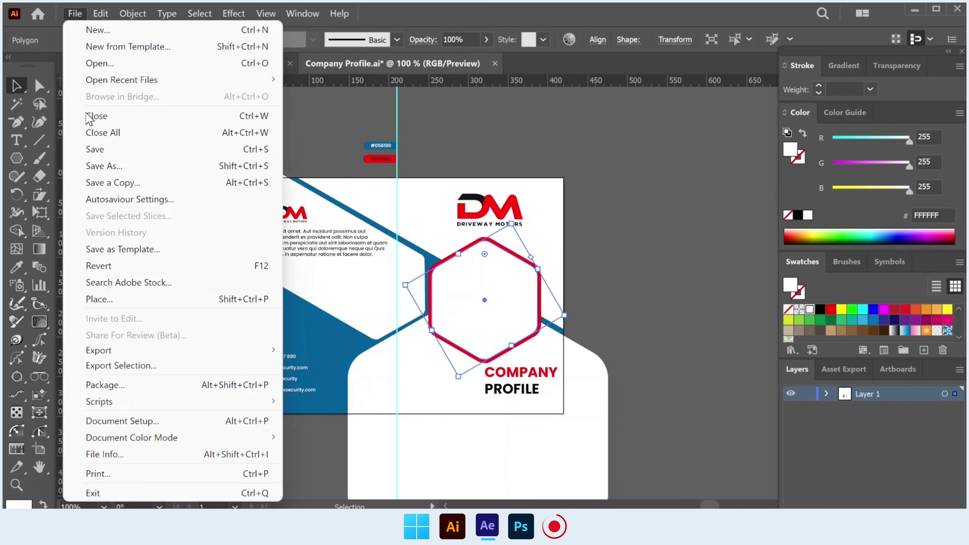
pyautogui.click(115, 299)
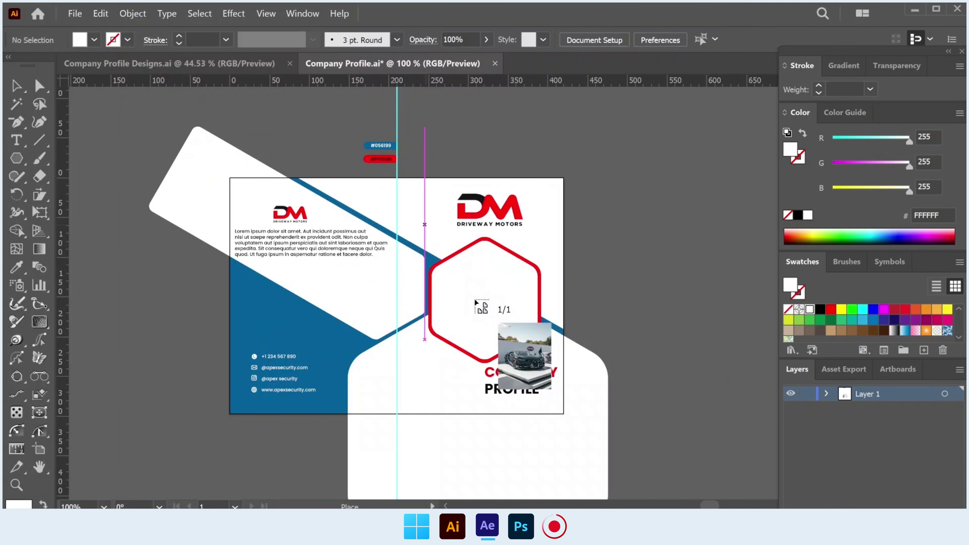
pyautogui.moveTo(533, 374); pyautogui.dragTo(543, 374)
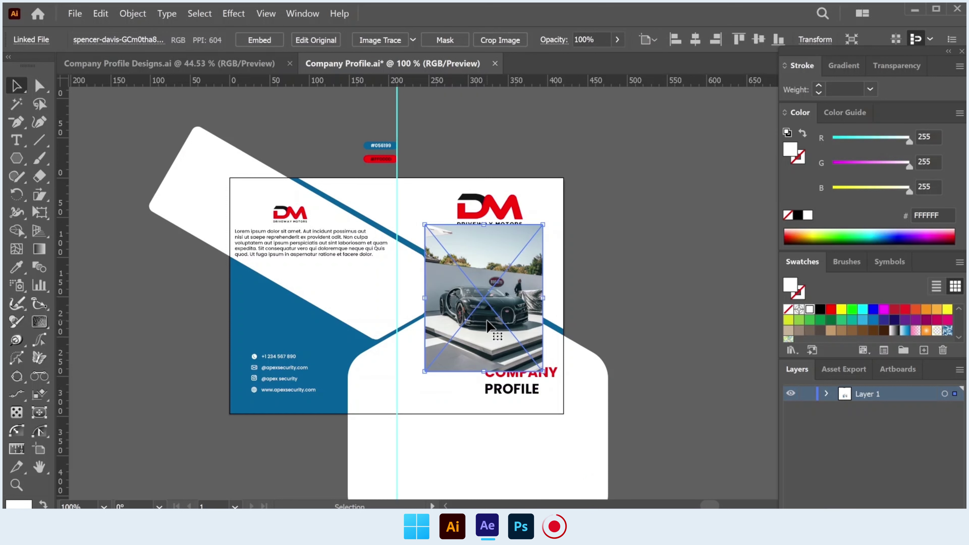
pyautogui.hotkey('ctrl', '[')
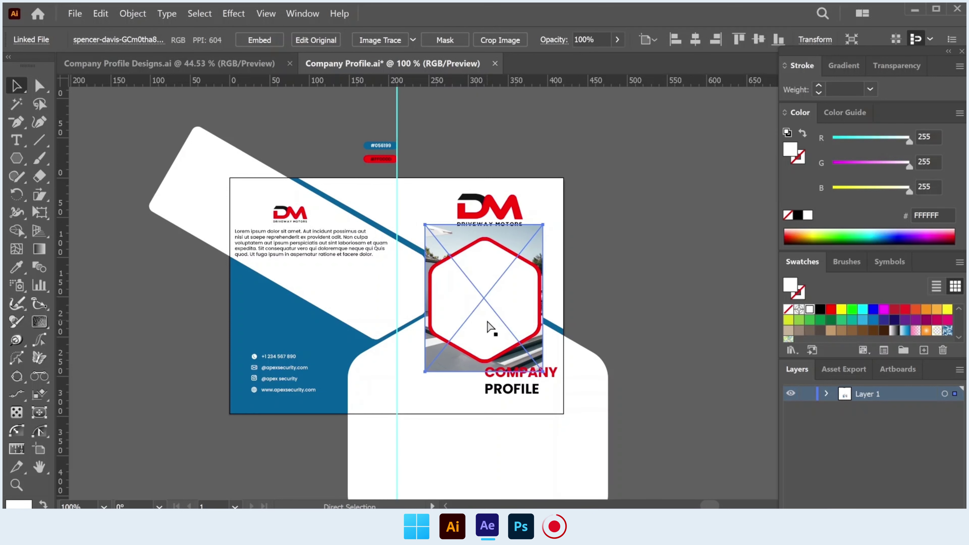
pyautogui.keyDown('shift'); pyautogui.click(503, 289); pyautogui.keyUp('shift')
pyautogui.rightClick(513, 291)
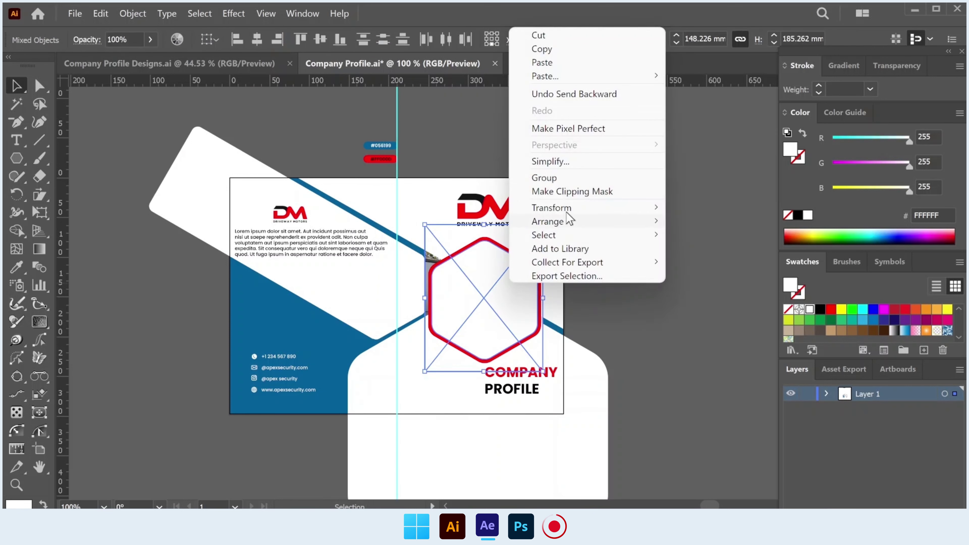
pyautogui.click(564, 191)
pyautogui.scroll(2, 504, 281)
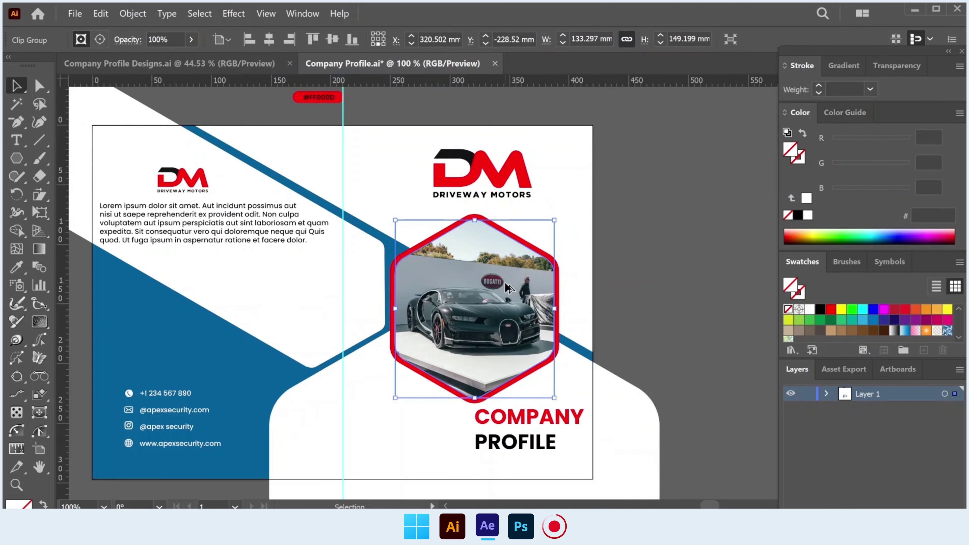
pyautogui.click(643, 289)
pyautogui.scroll(-1, 643, 289)
pyautogui.scroll(-1, 643, 288)
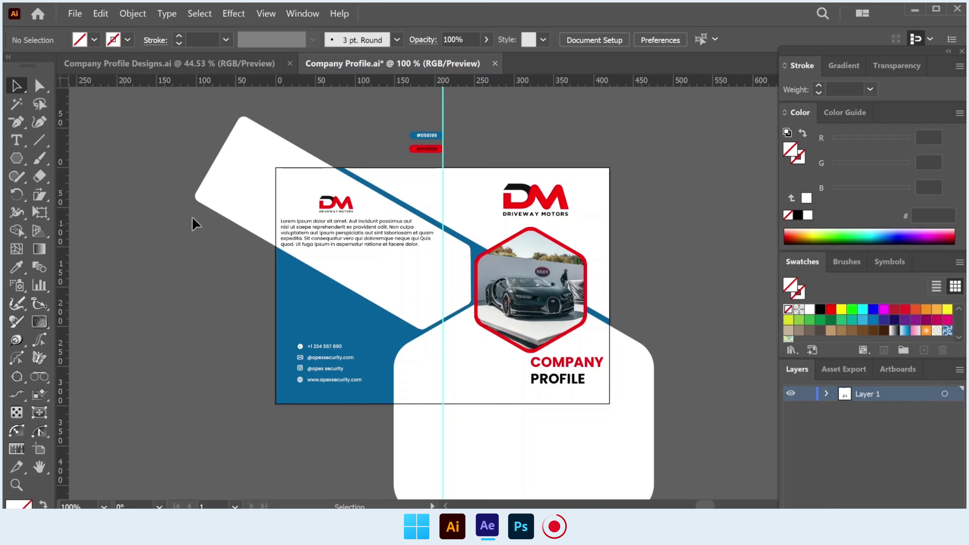
# - Draw a 420.16 × 297.04 mm artboard-sized rectangle and clip all artwork to it
pyautogui.rightClick(32, 160)
pyautogui.click(73, 158)
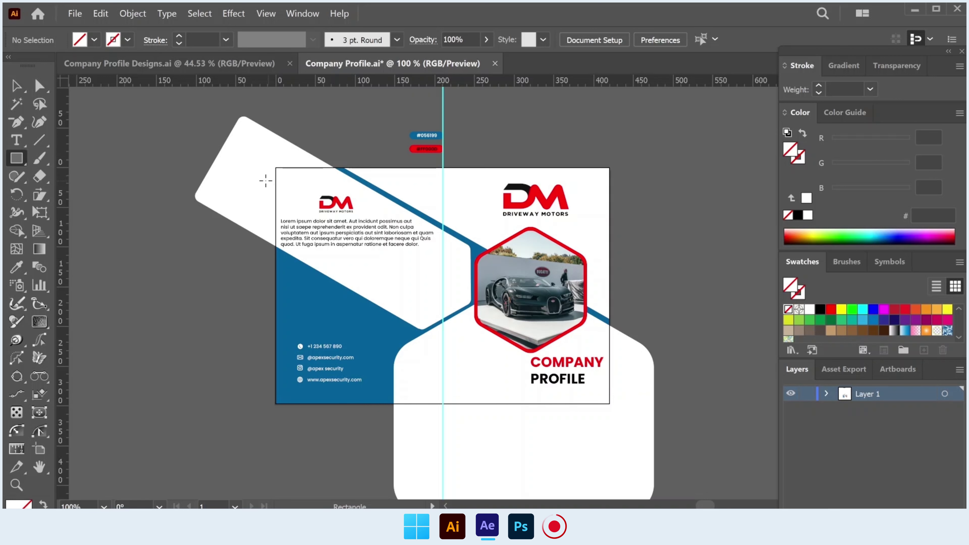
pyautogui.moveTo(276, 167)
pyautogui.mouseDown()
pyautogui.moveTo(541, 370)
pyautogui.moveTo(609, 404)
pyautogui.mouseUp()
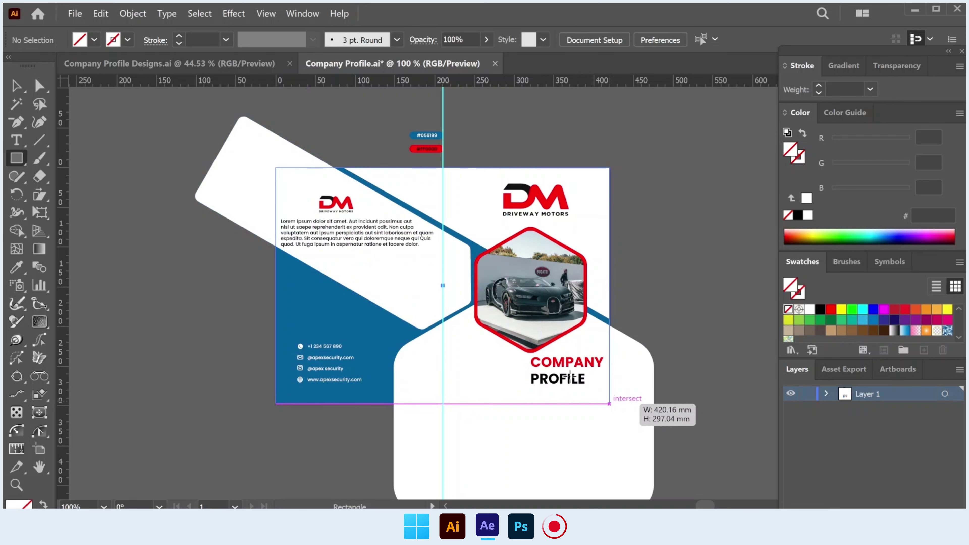
pyautogui.scroll(-1, 187, 188)
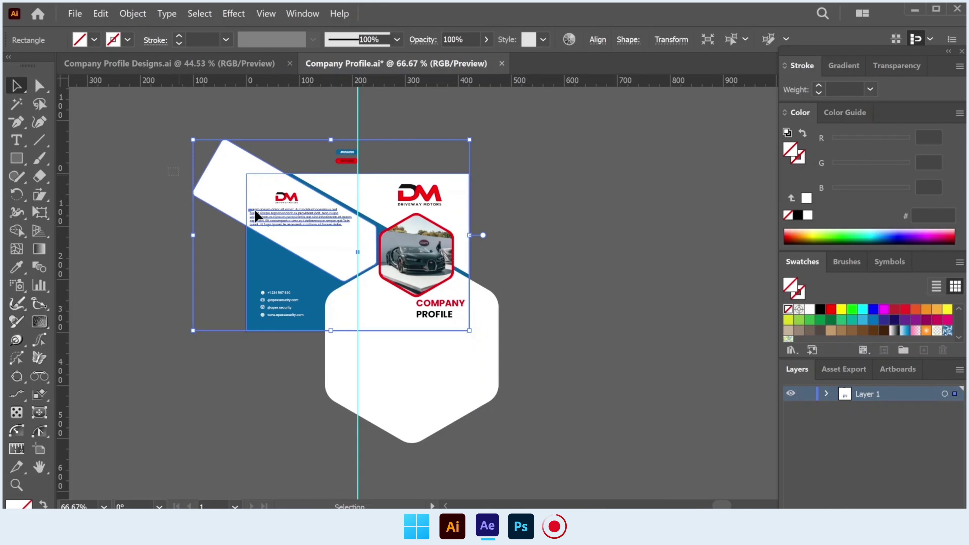
pyautogui.rightClick(410, 263)
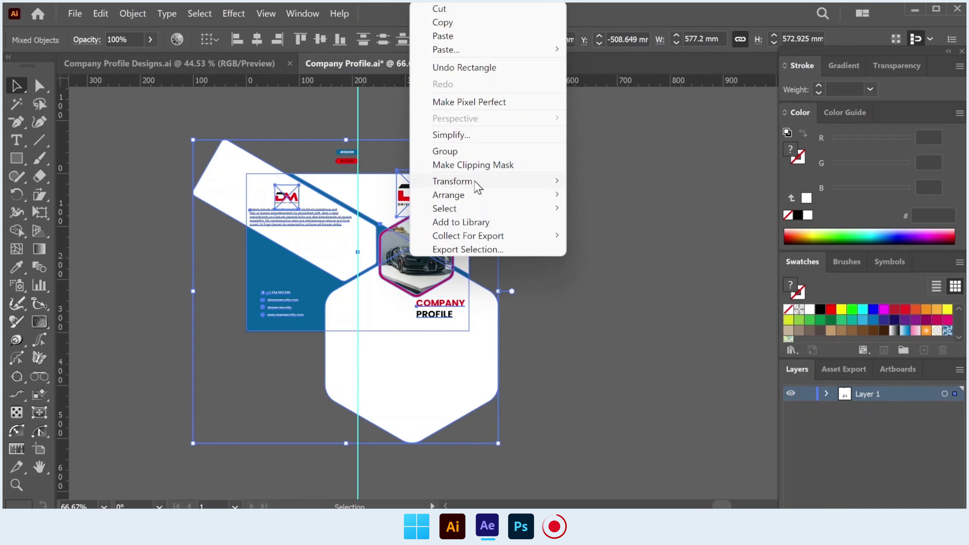
pyautogui.click(473, 164)
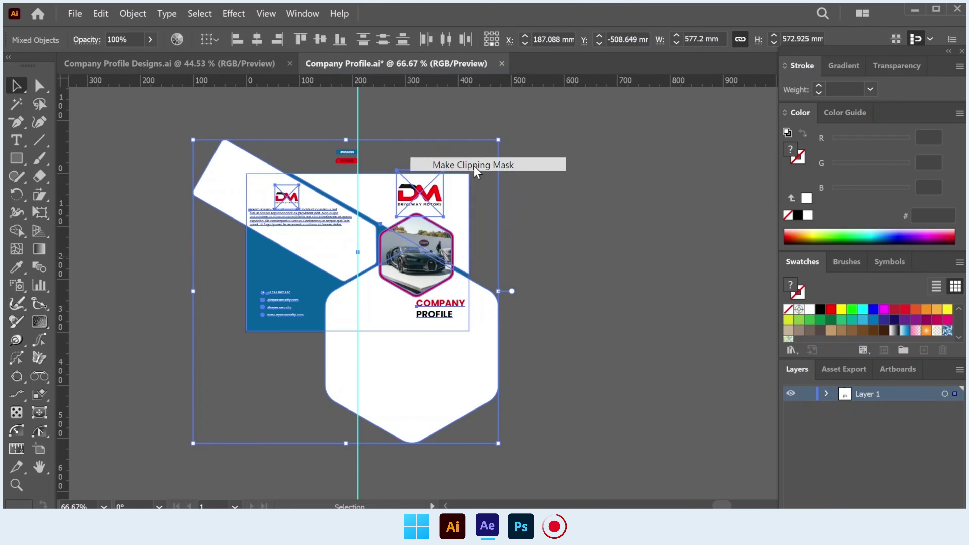
pyautogui.click(526, 273)
pyautogui.scroll(1, 519, 281)
pyautogui.scroll(1, 519, 280)
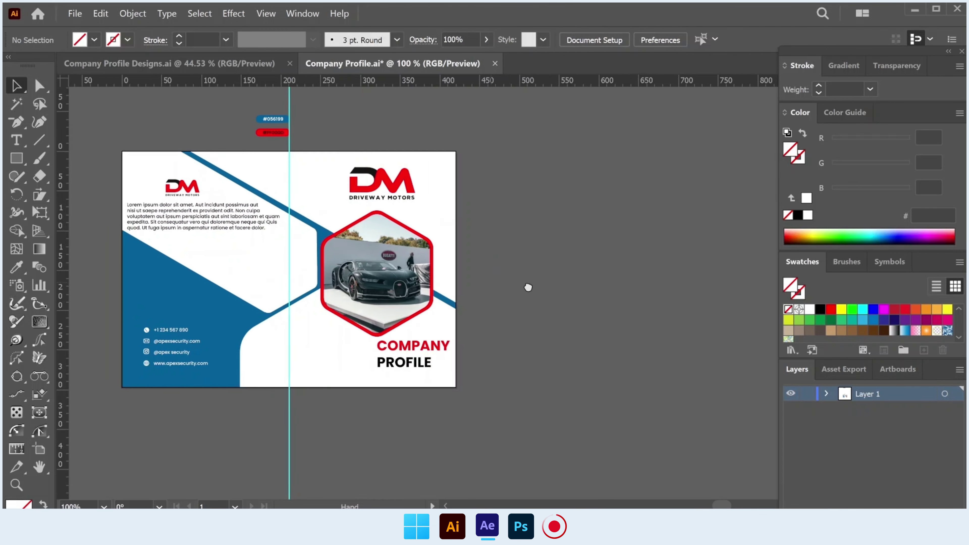
pyautogui.moveTo(528, 287); pyautogui.dragTo(551, 283)
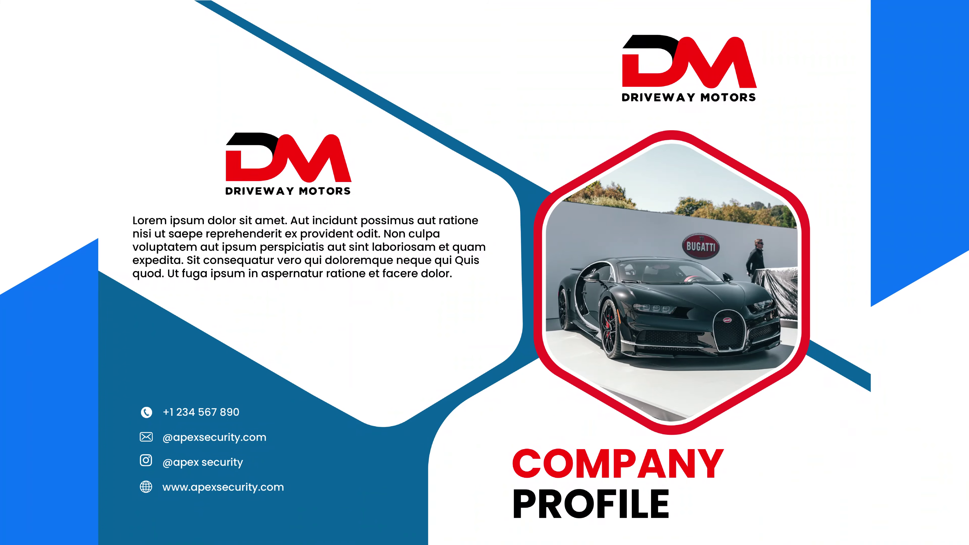